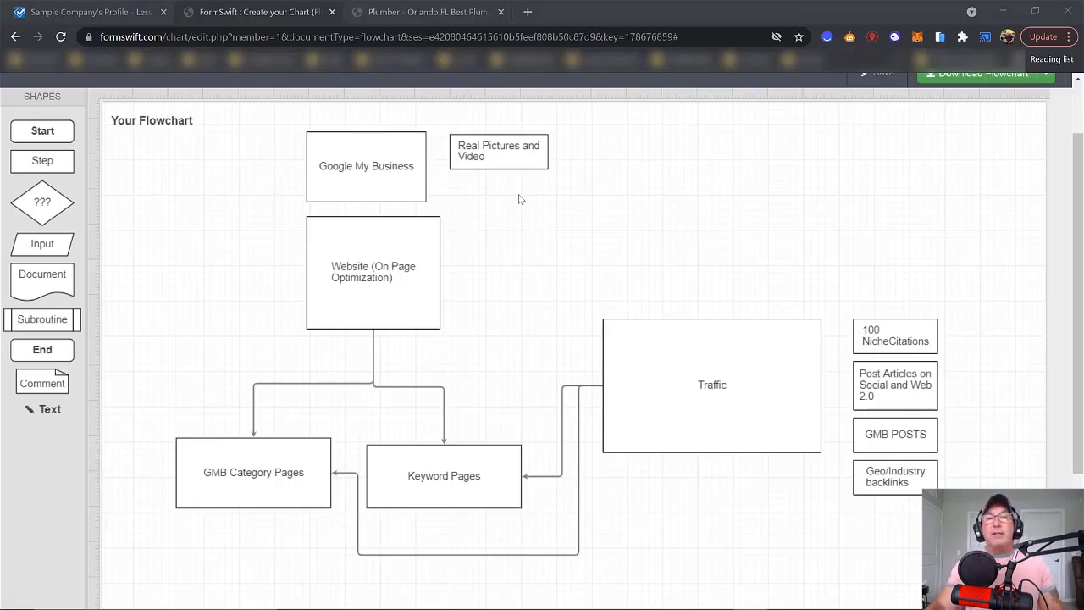
left_click(414, 280)
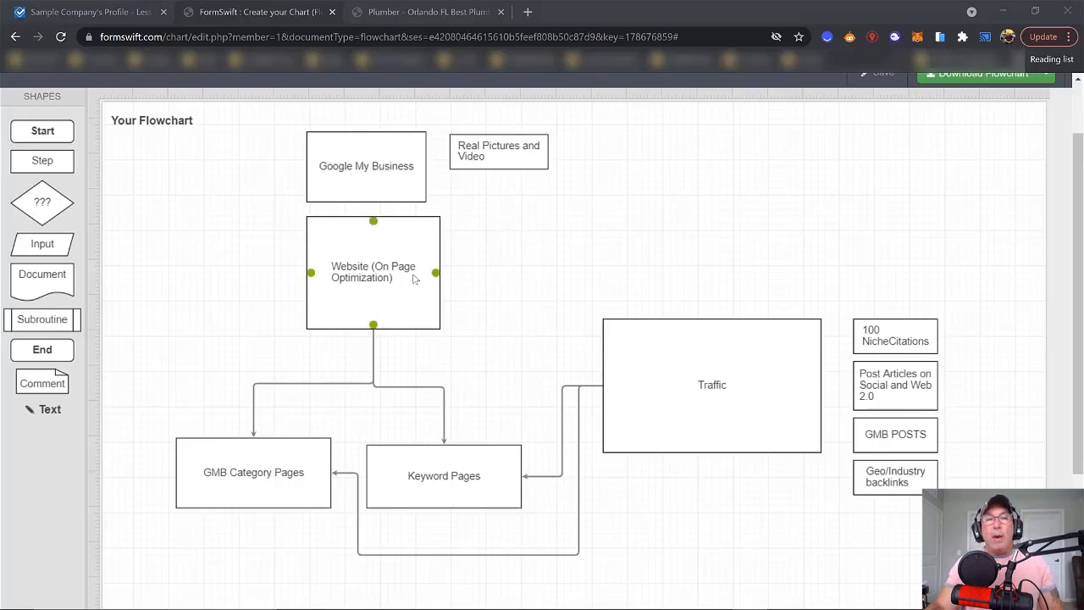
left_click(547, 291)
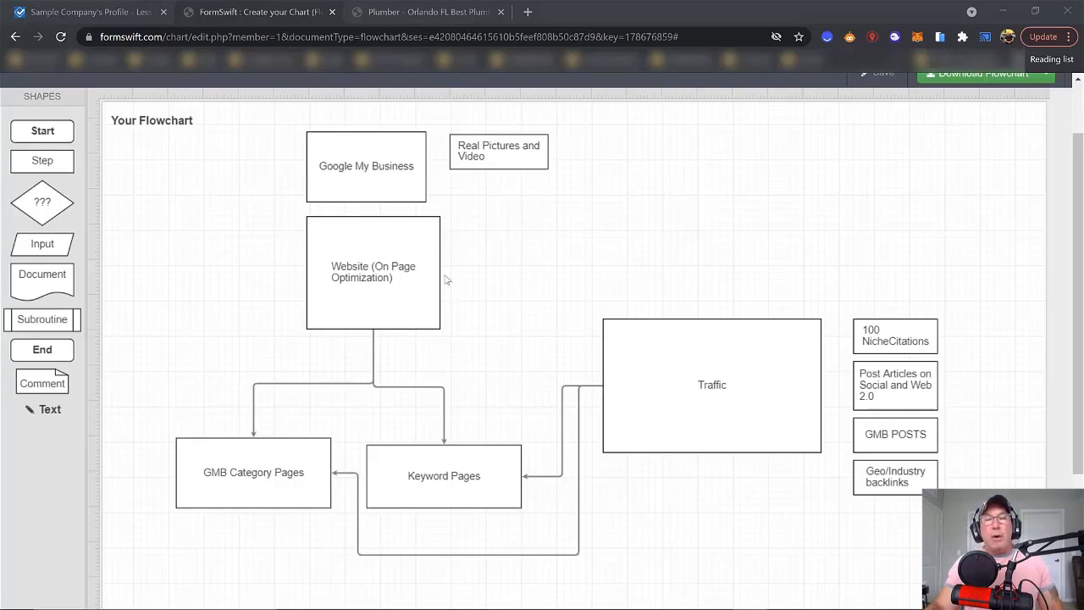
mouse_move(420, 301)
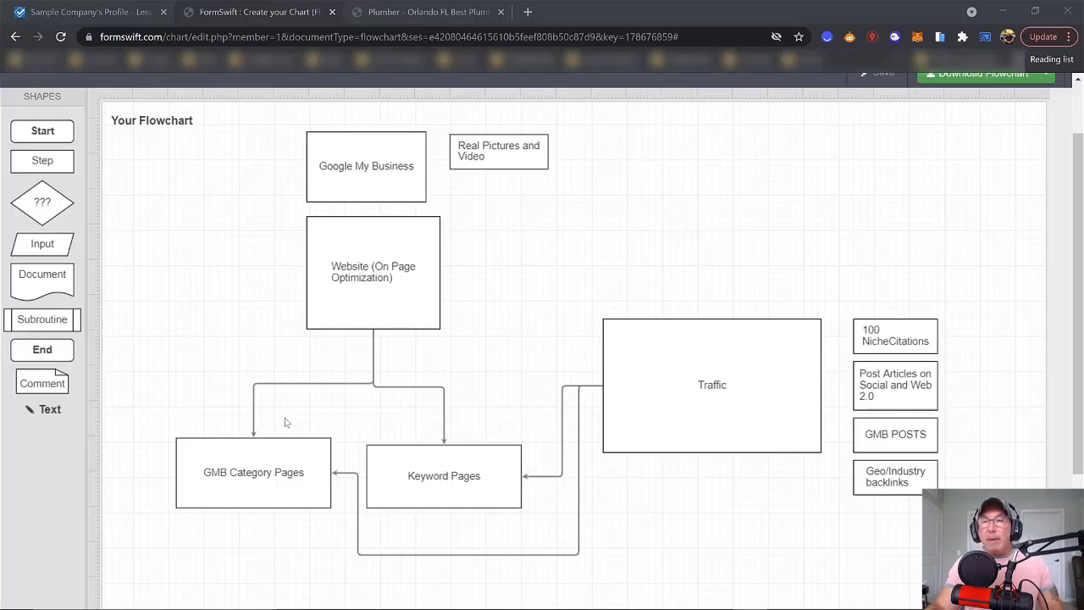
Step: Switch to the plumbing demo site and highlight 'Plumber' and 'Orlando Fl' in the headline
left_click(421, 12)
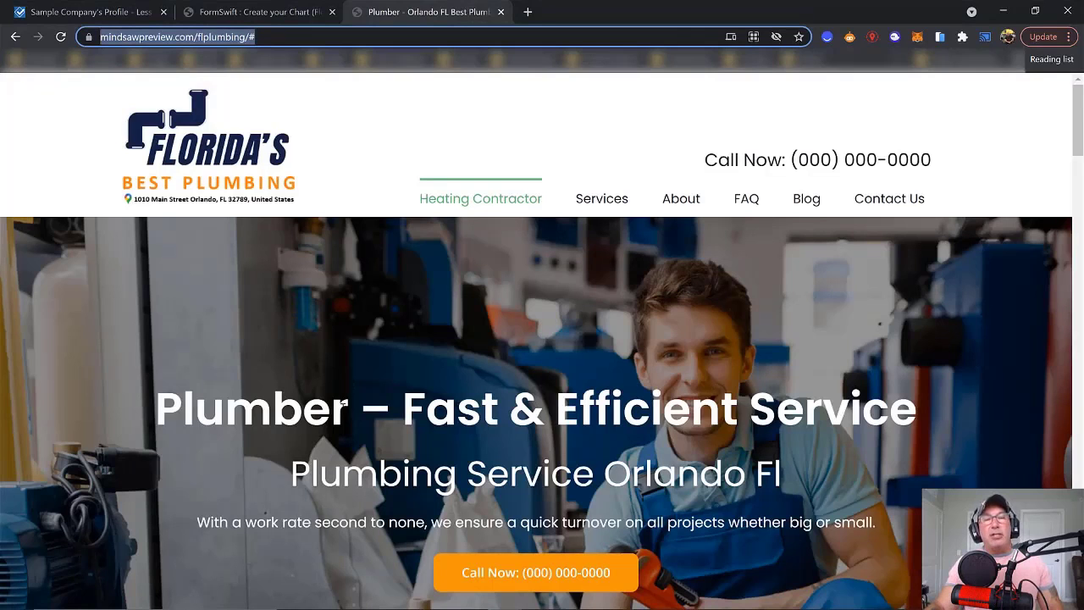
left_click_drag(349, 408, 156, 409)
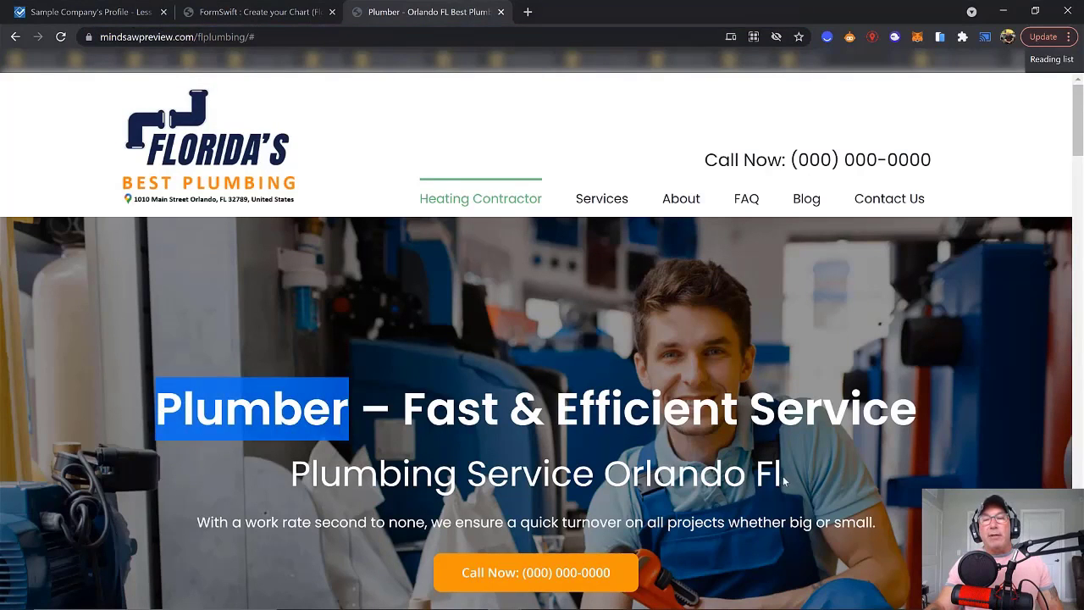
left_click_drag(785, 482, 629, 476)
left_click_drag(1078, 151, 1038, 510)
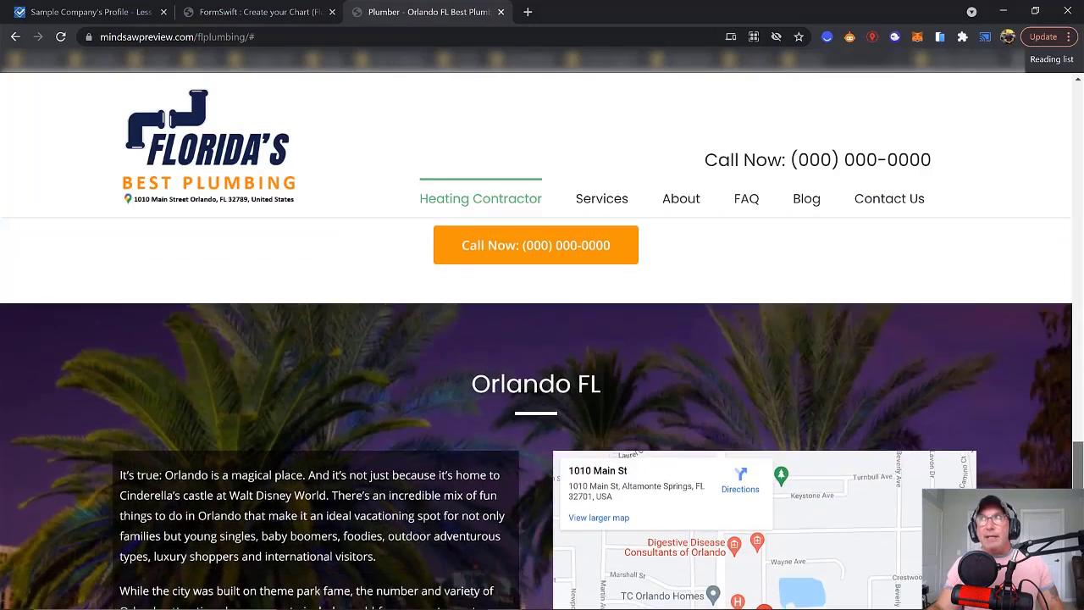
Step: Scroll down to the site's footer, then jump back to the top of the page
scroll(542, 414, "down", 3)
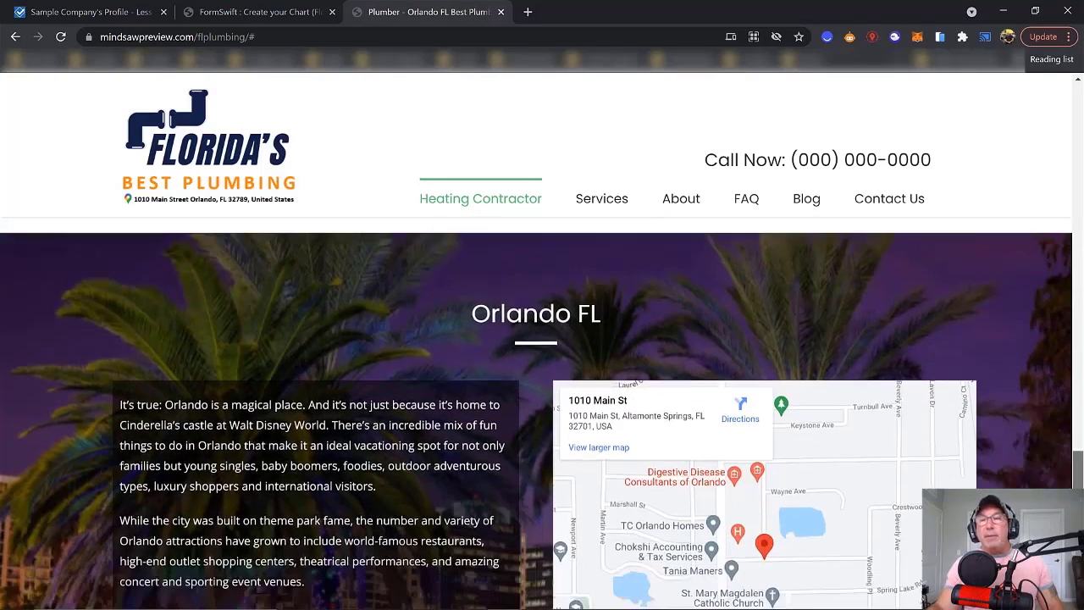
scroll(542, 414, "up", 2)
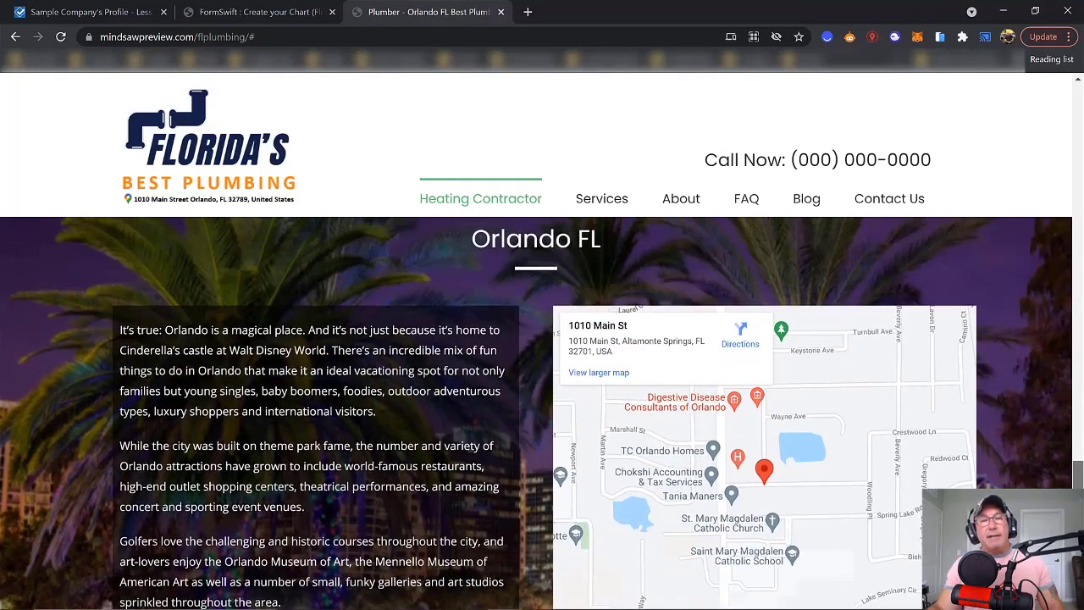
scroll(542, 414, "down", 1)
scroll(543, 414, "up", 2)
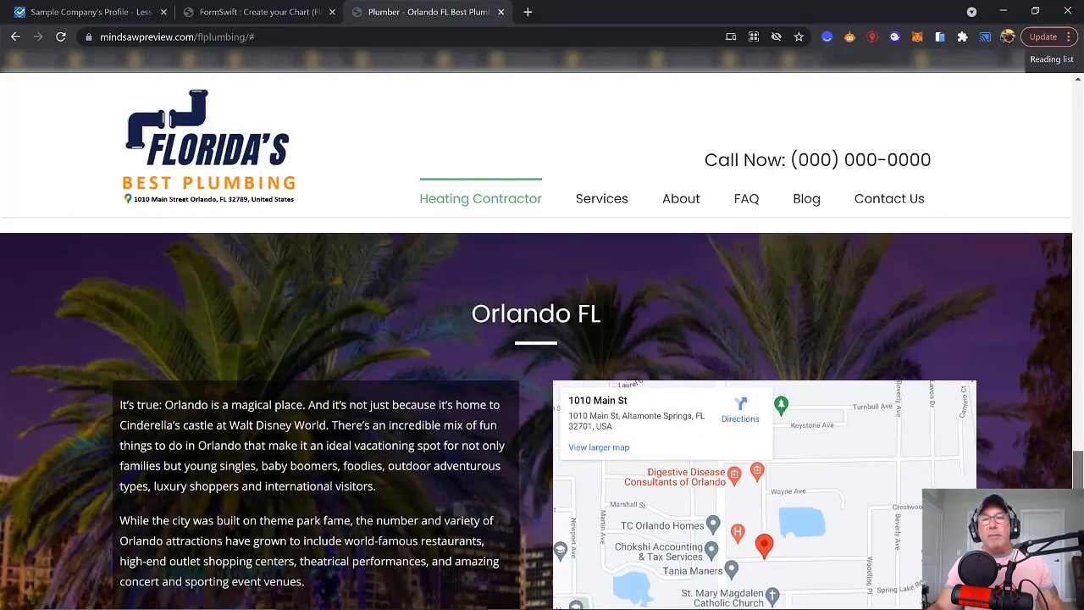
scroll(543, 414, "down", 3)
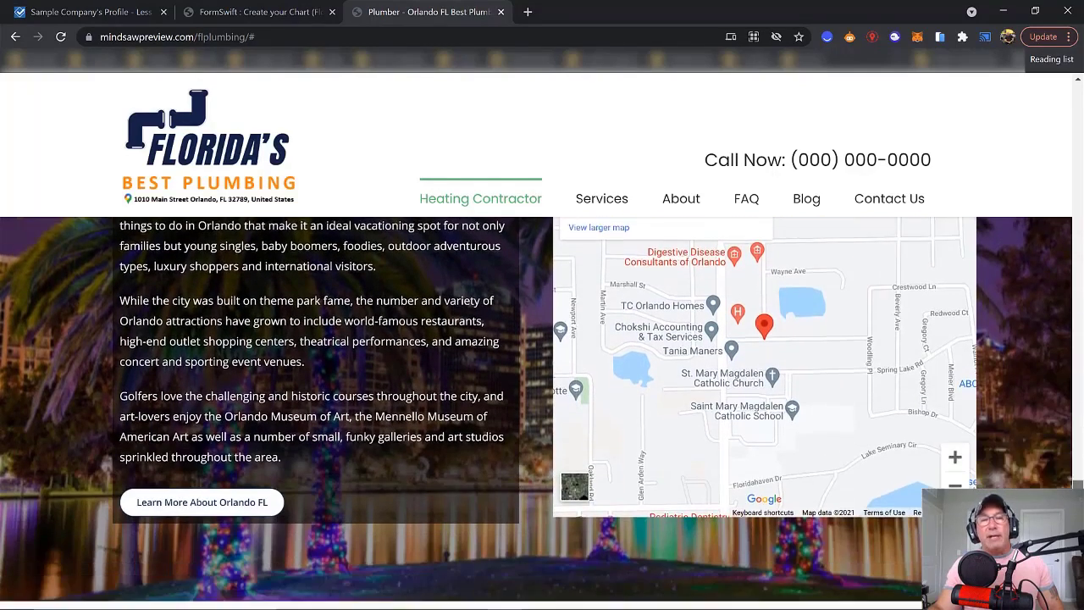
scroll(542, 414, "down", 4)
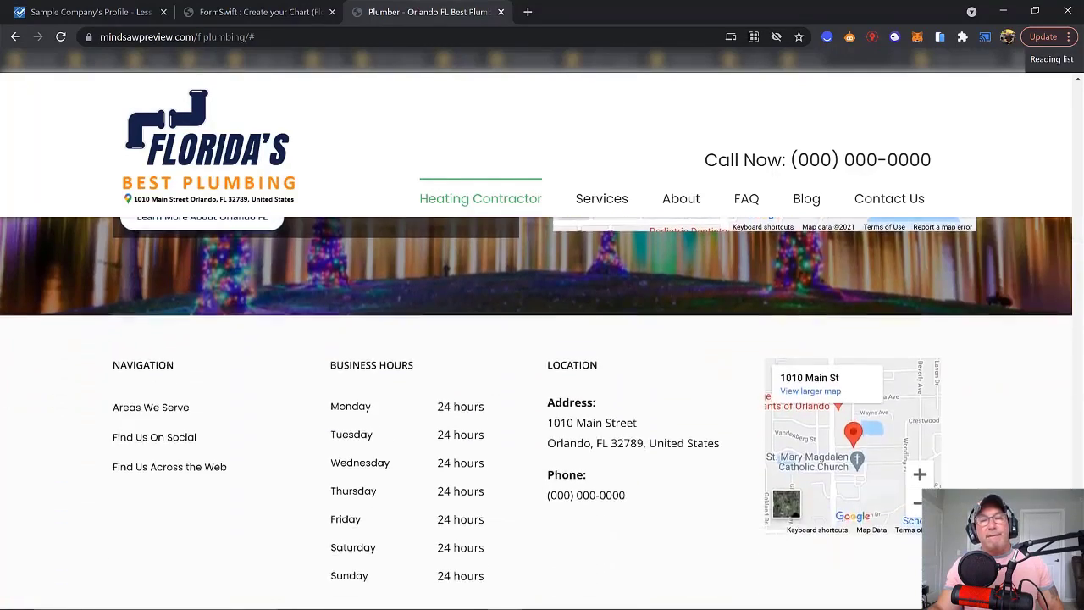
scroll(515, 534, "down", 1)
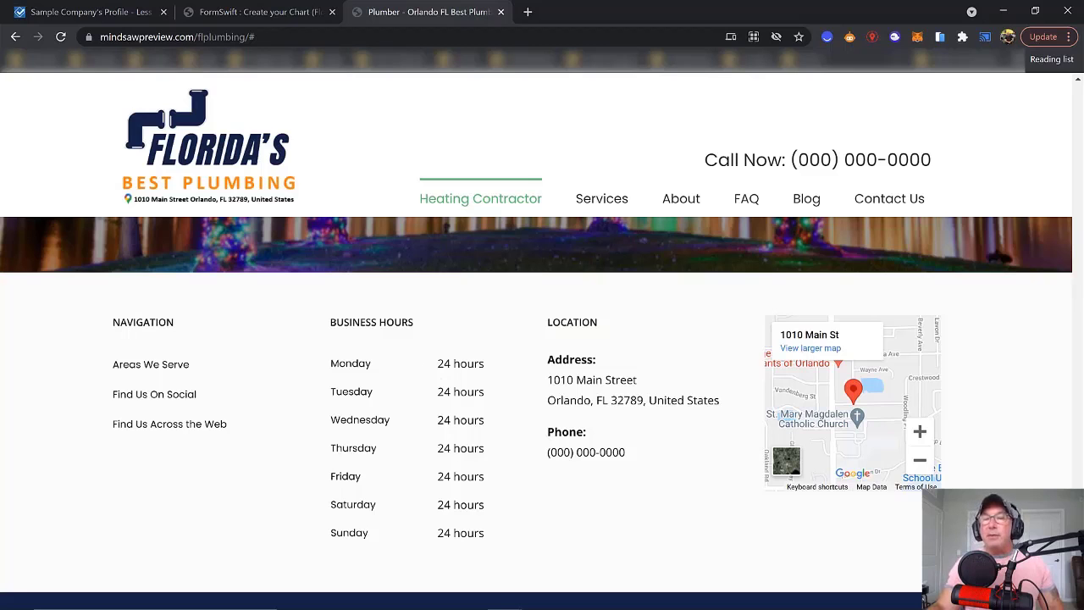
key("Home")
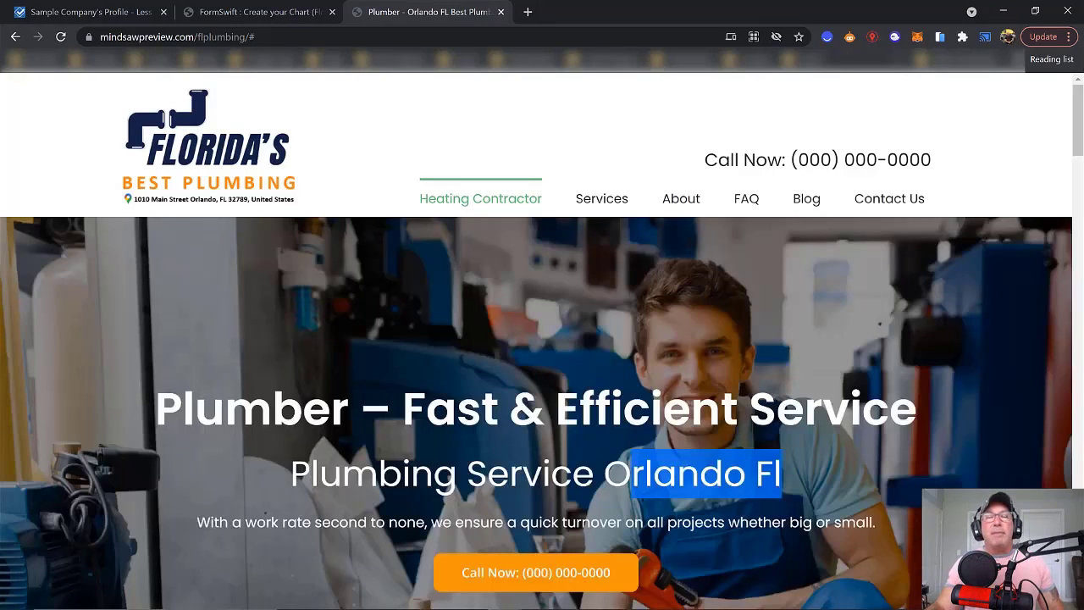
mouse_move(459, 190)
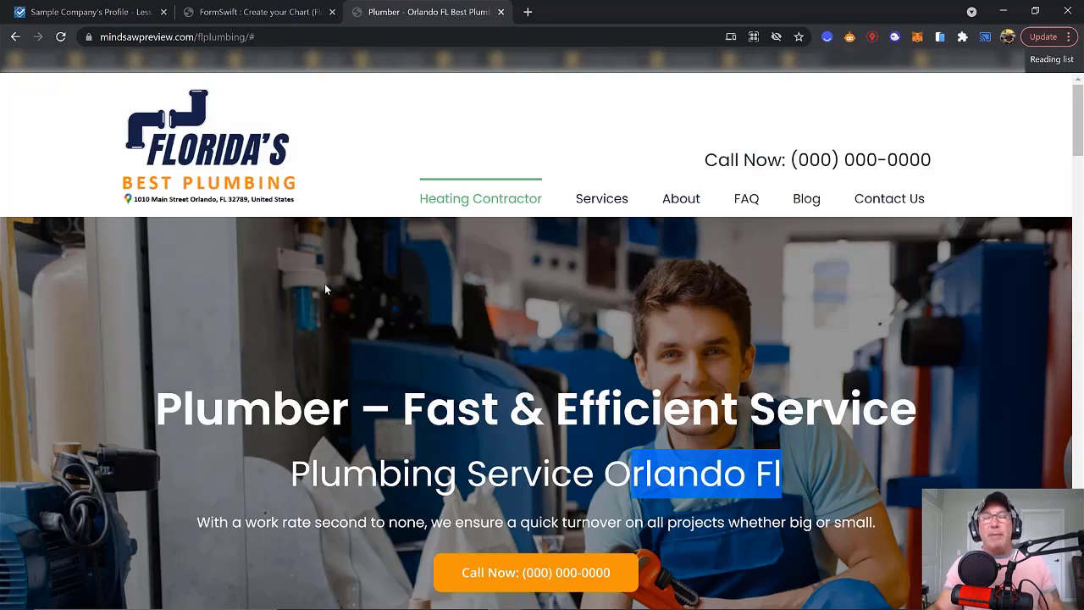
mouse_move(615, 204)
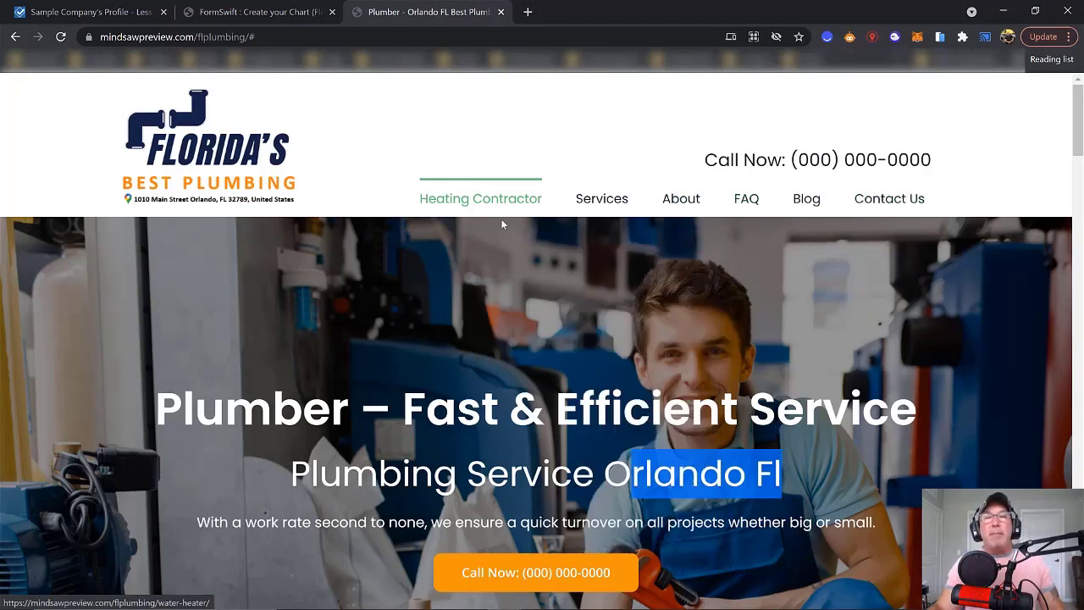
mouse_move(491, 198)
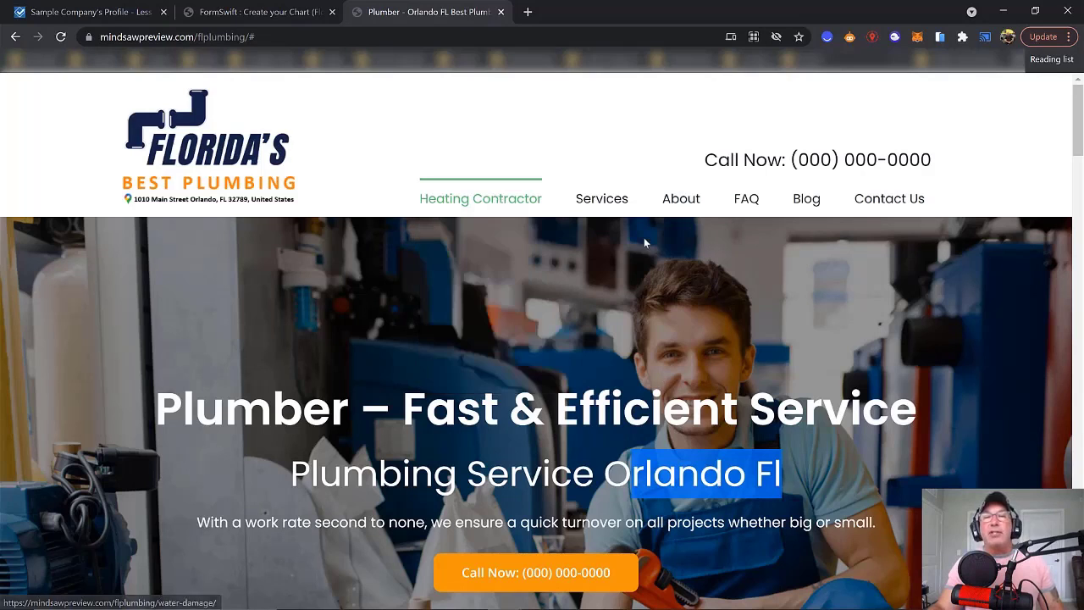
mouse_move(605, 222)
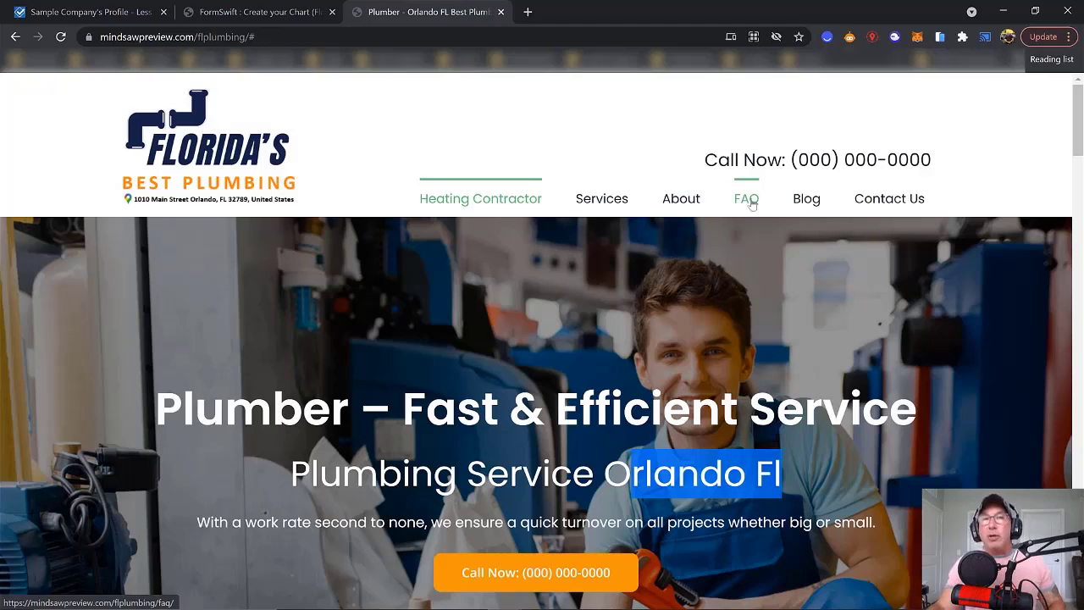
Step: Return to the FormSwift flowchart after a brief look at the plumbing site, and review its boxes
left_click(275, 14)
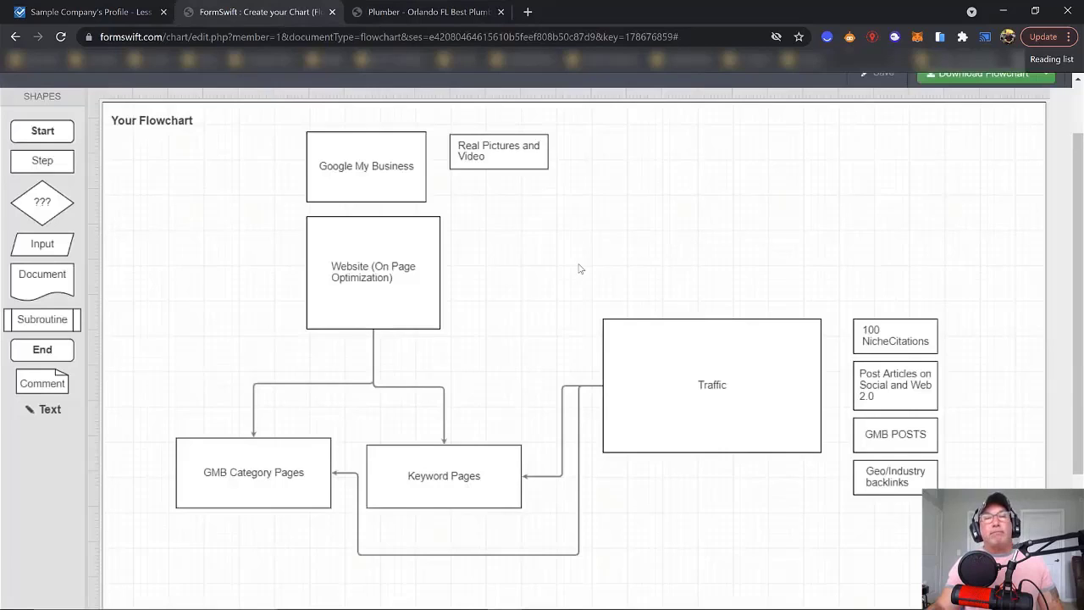
mouse_move(395, 290)
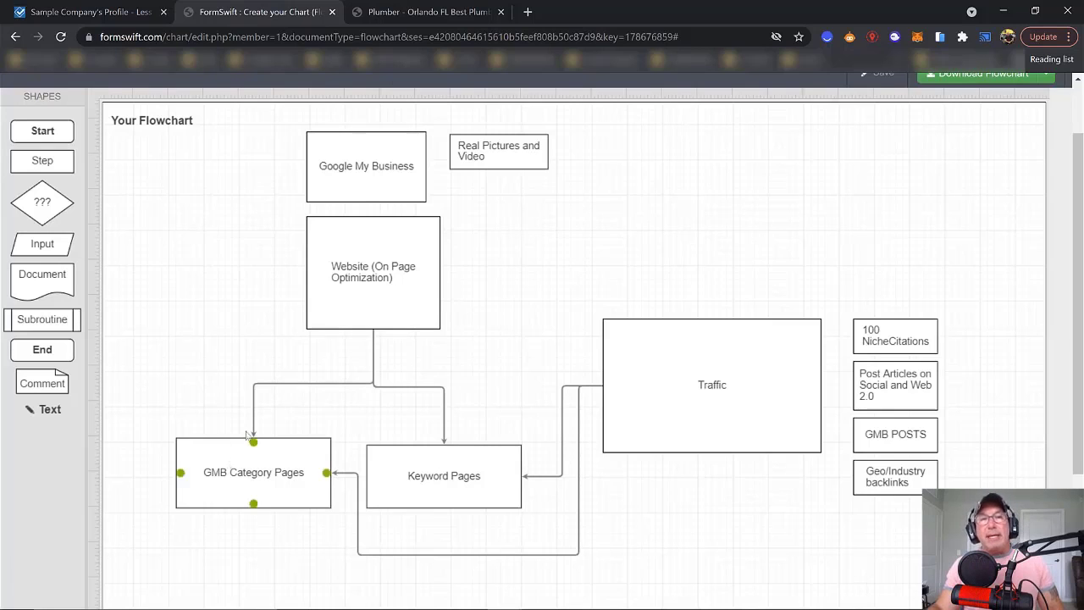
left_click(429, 14)
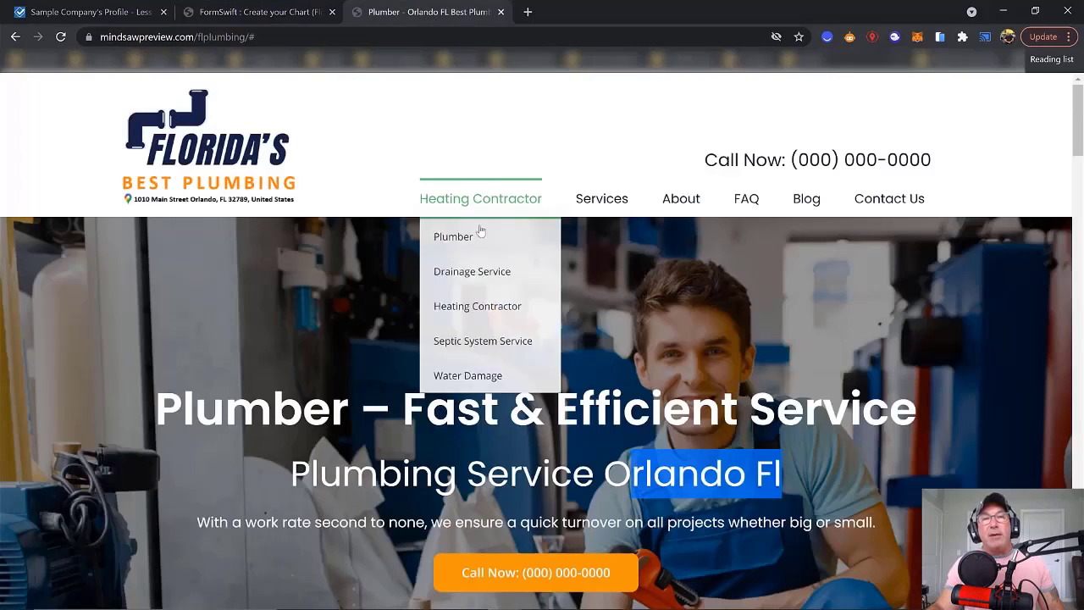
left_click(248, 14)
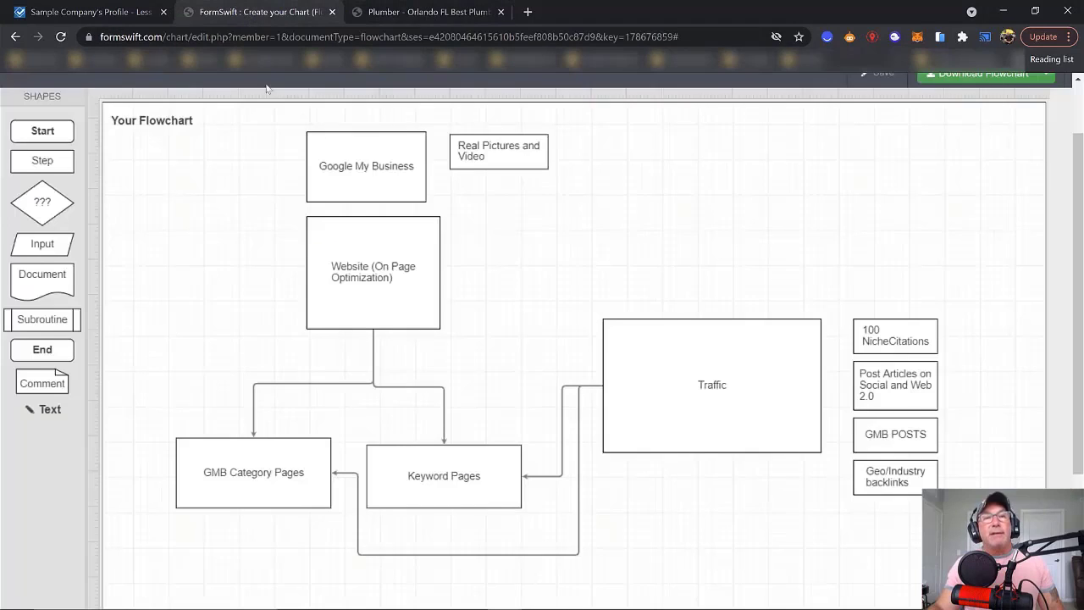
mouse_move(246, 464)
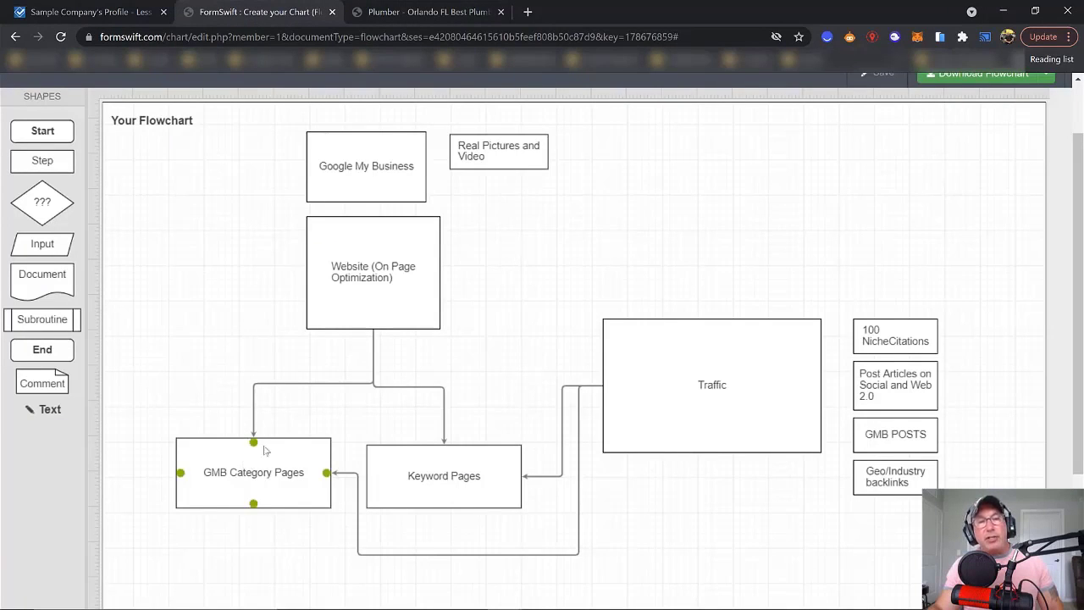
mouse_move(417, 489)
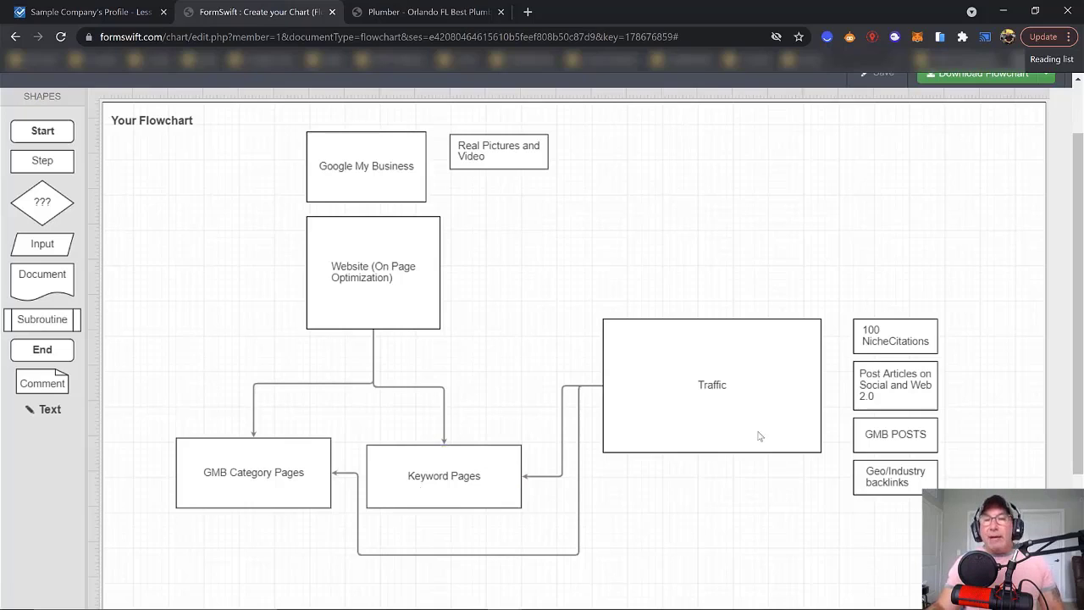
mouse_move(757, 419)
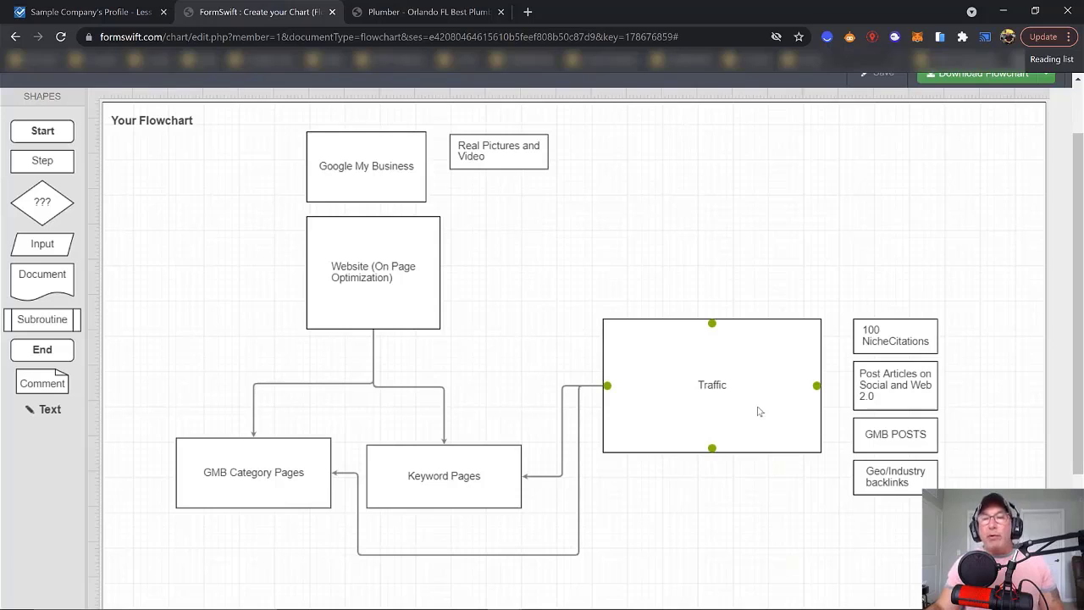
Step: Search Google for 'plumber' in a new browser tab
left_click(528, 12)
left_click(384, 354)
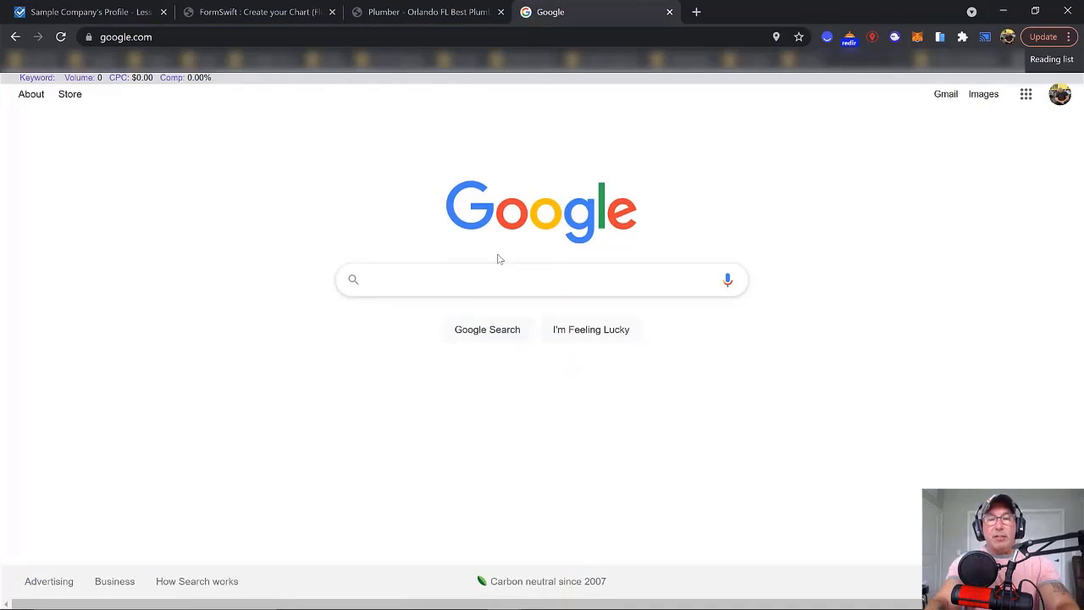
type("plu")
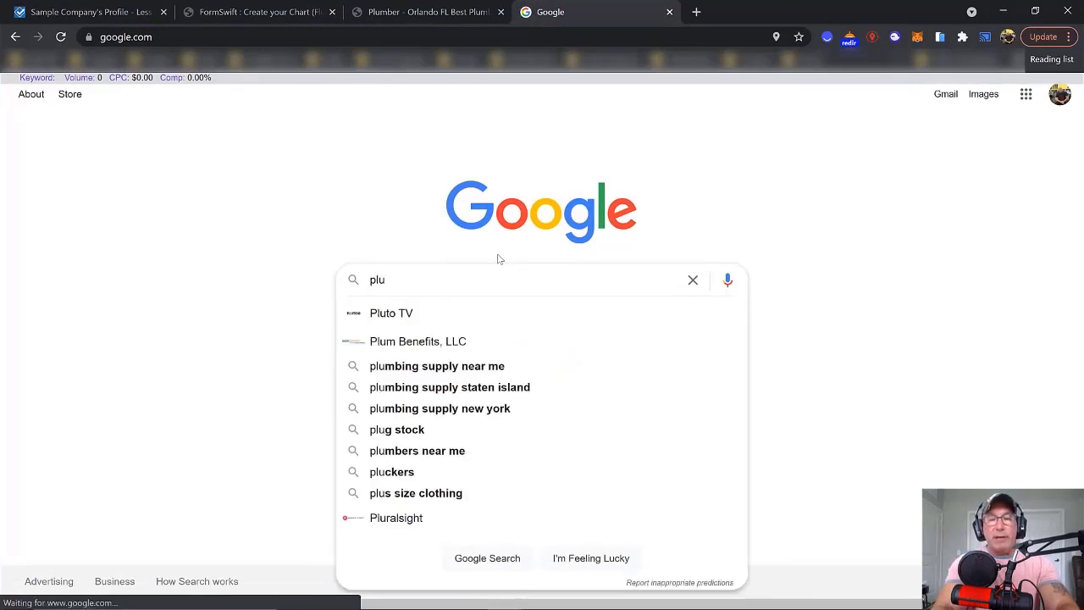
type("mber")
key("Return")
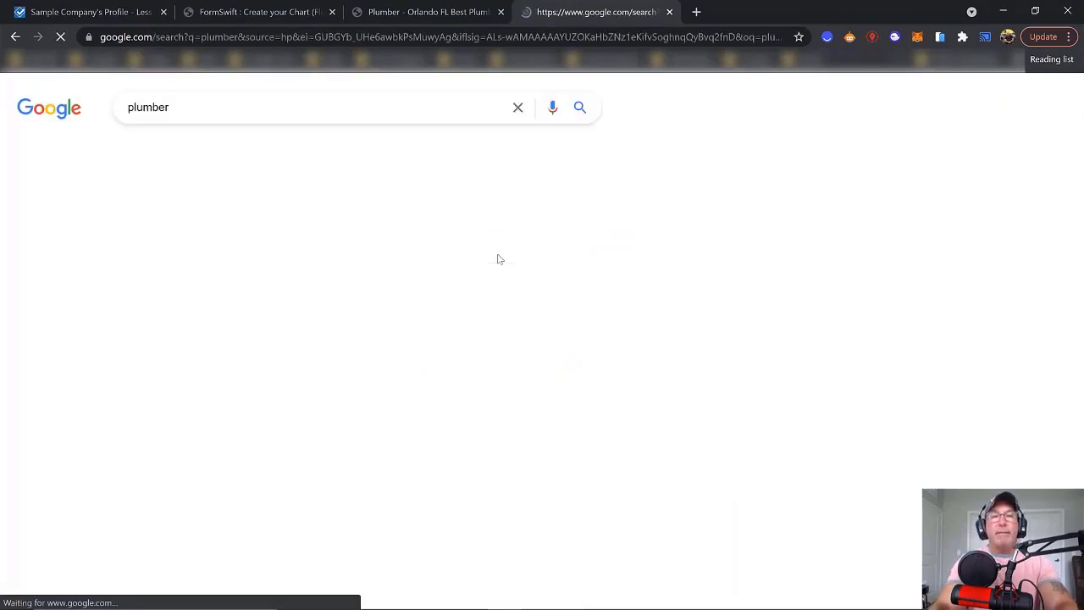
Step: Scroll past the local pack to the Scaran, YP.com and Roto-Rooter organic listings
scroll(525, 269, "down", 3)
scroll(528, 274, "down", 1)
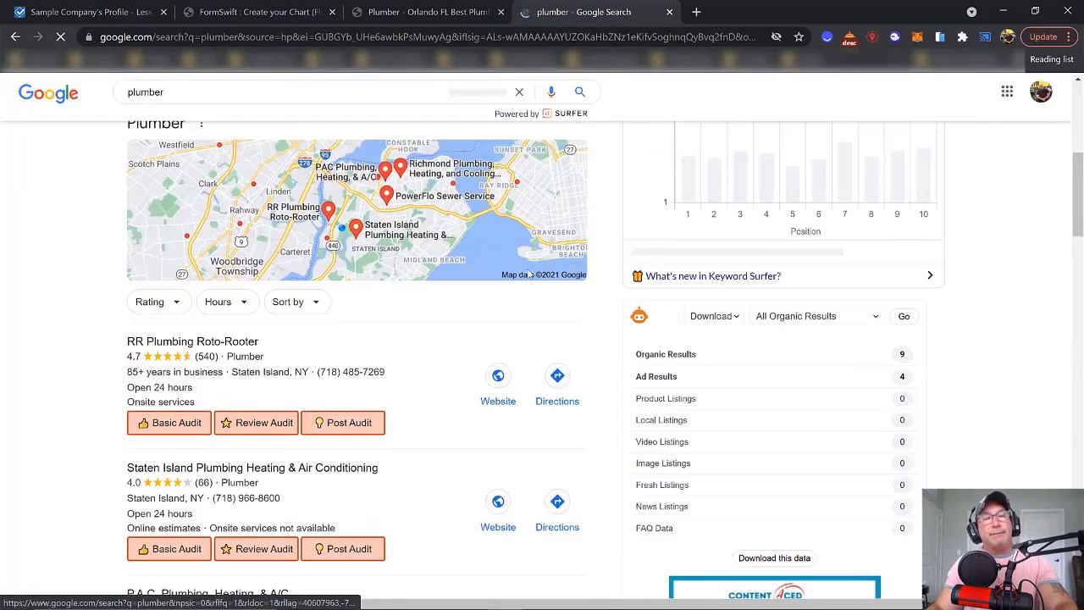
scroll(528, 274, "down", 4)
scroll(527, 273, "up", 3)
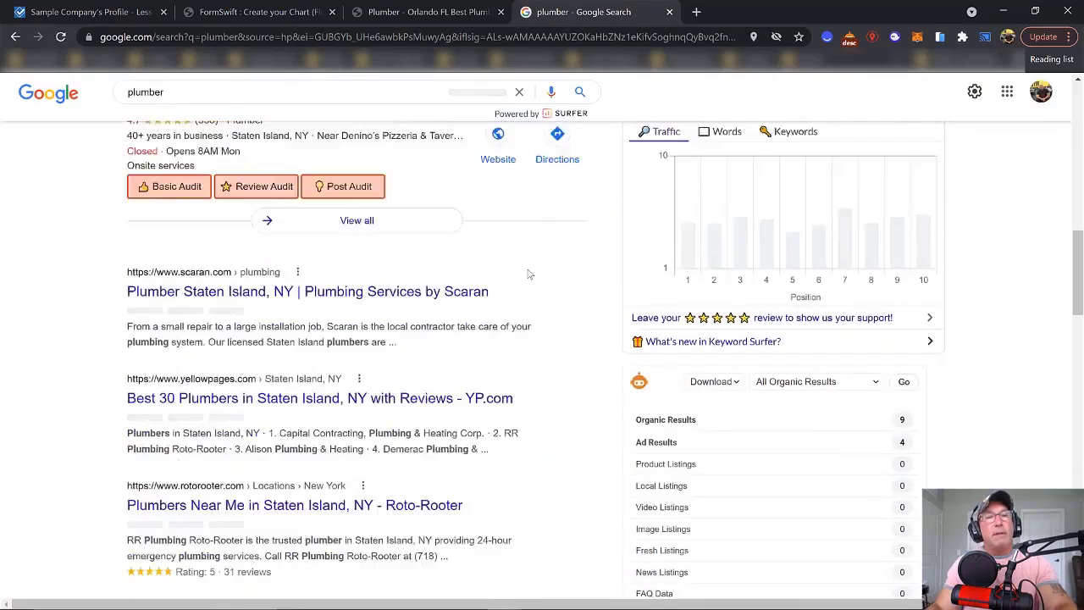
scroll(462, 358, "down", 2)
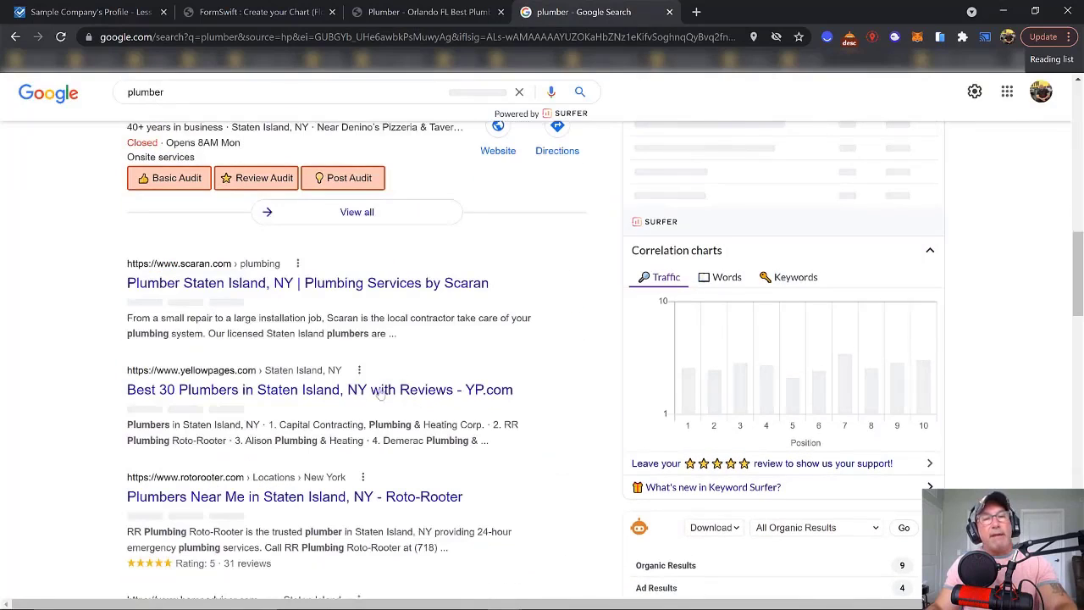
Step: Open the full list of nearby plumber listings and scroll through it
left_click(324, 211)
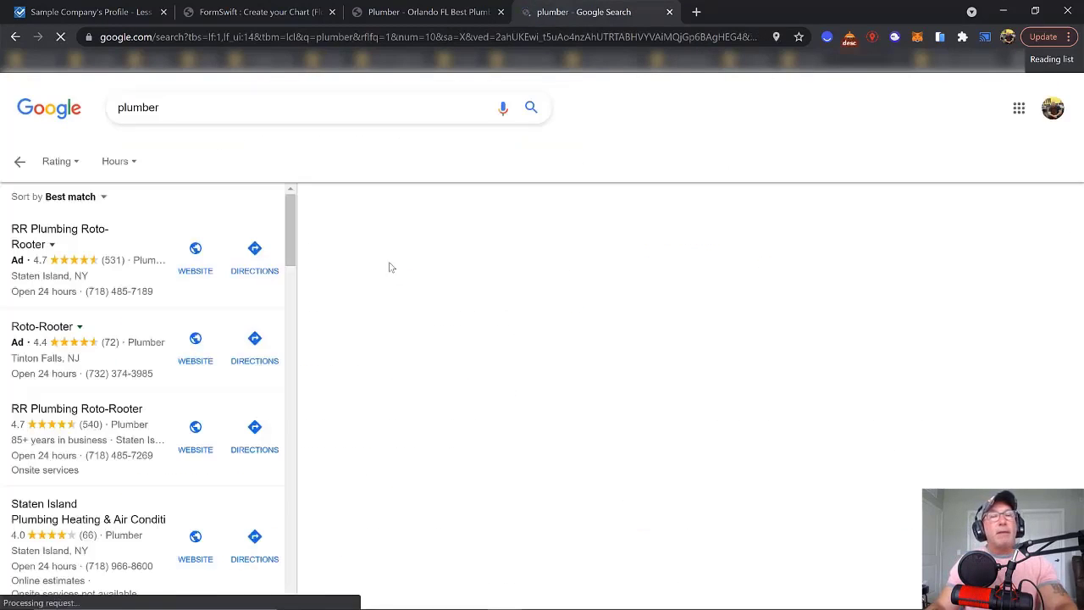
scroll(280, 309, "down", 3)
scroll(280, 309, "down", 15)
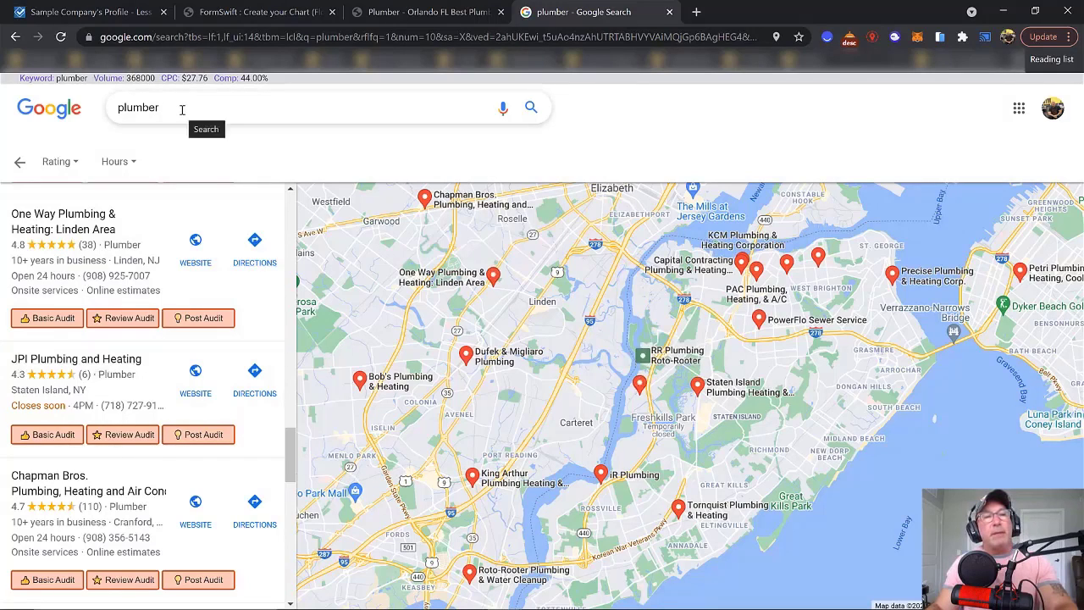
Step: Review JPI Plumbing and Heating's business details, then return to the SEO flowchart
left_click(113, 362)
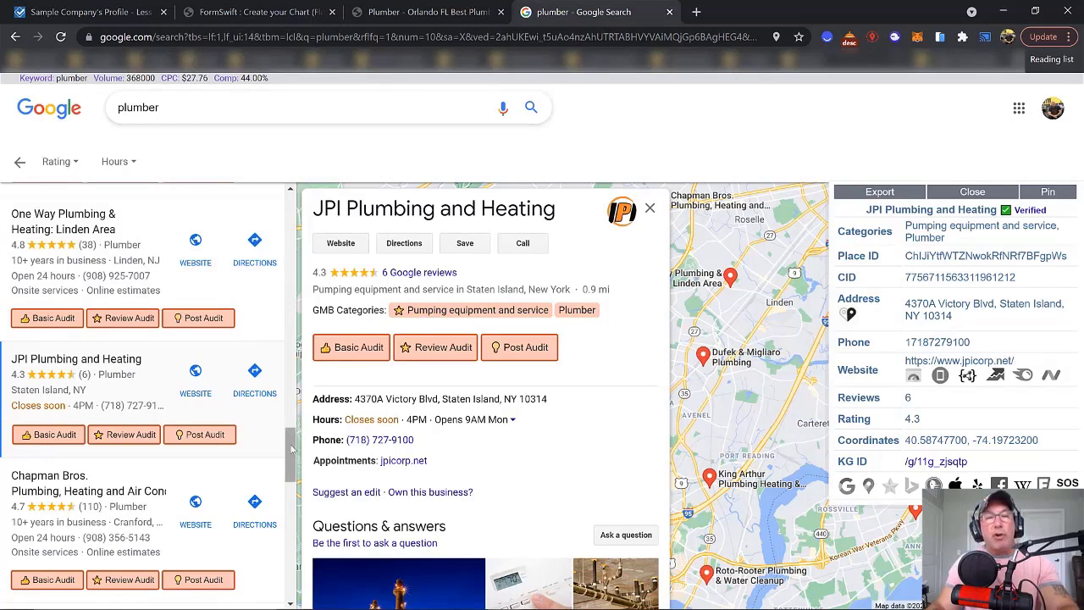
left_click_drag(292, 448, 291, 465)
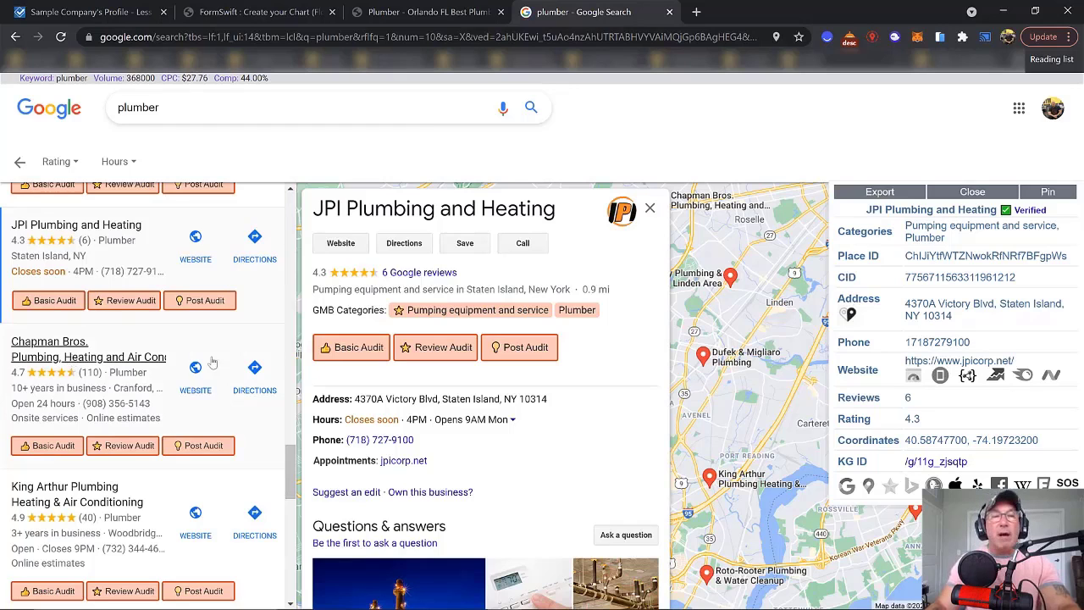
scroll(275, 399, "up", 1)
scroll(275, 399, "up", 15)
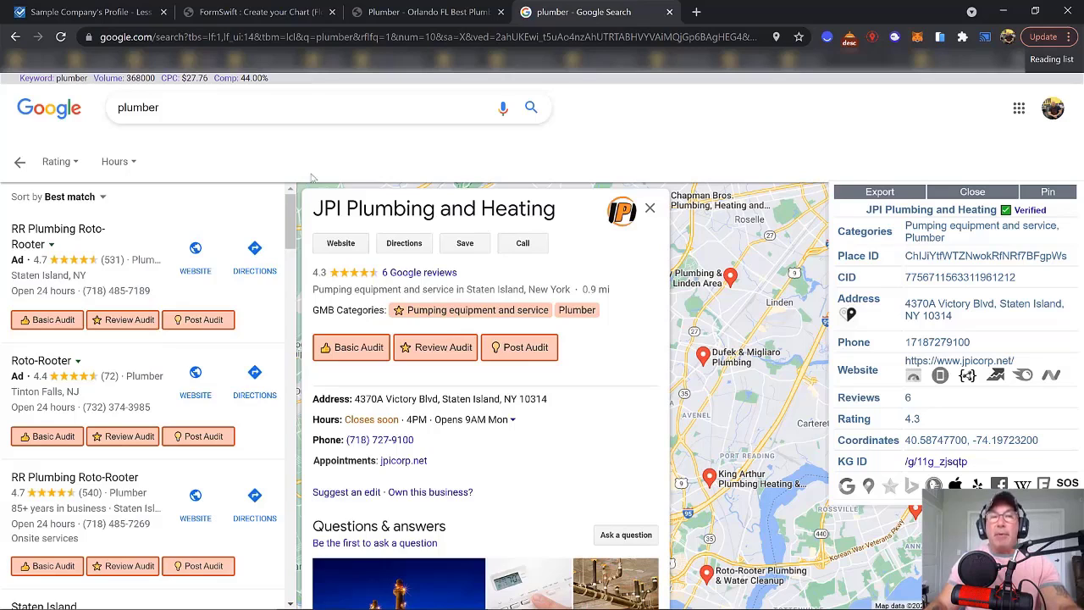
scroll(290, 231, "down", 1)
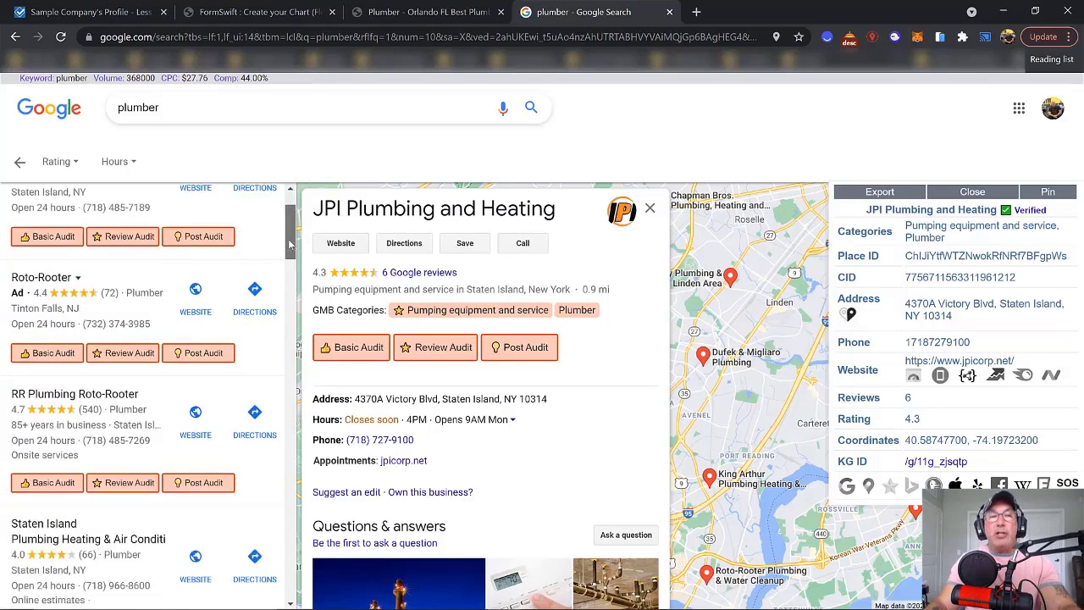
scroll(291, 229, "up", 1)
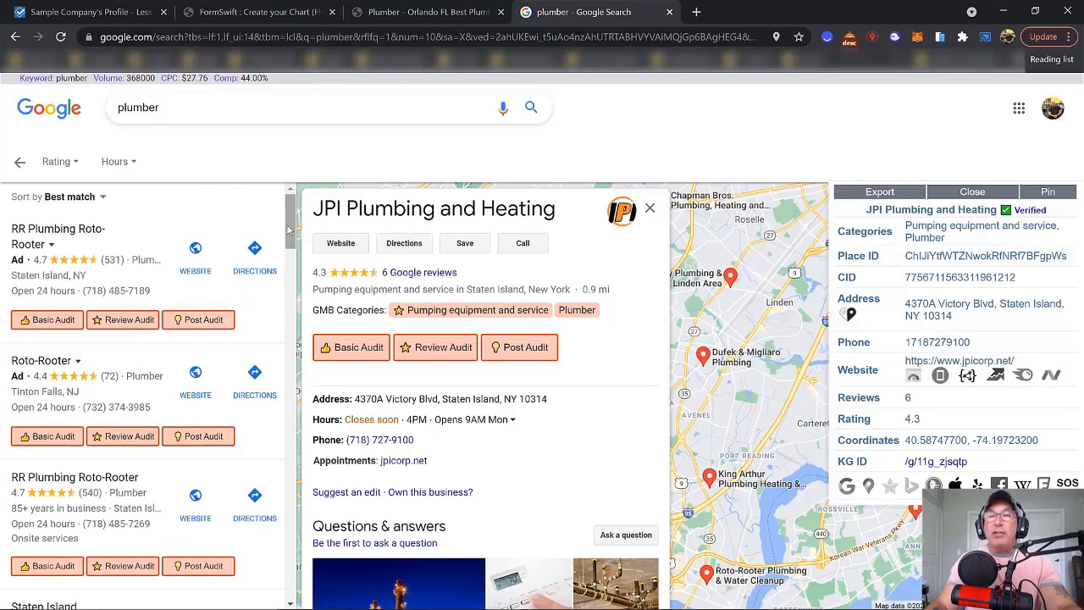
left_click_drag(288, 229, 276, 360)
scroll(276, 361, "down", 1)
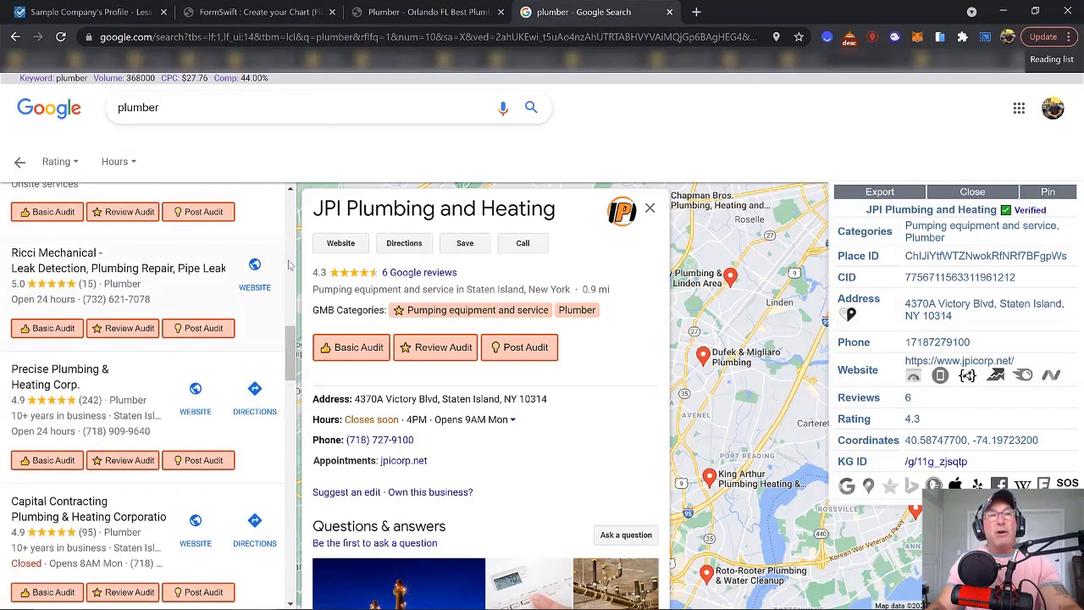
left_click(277, 14)
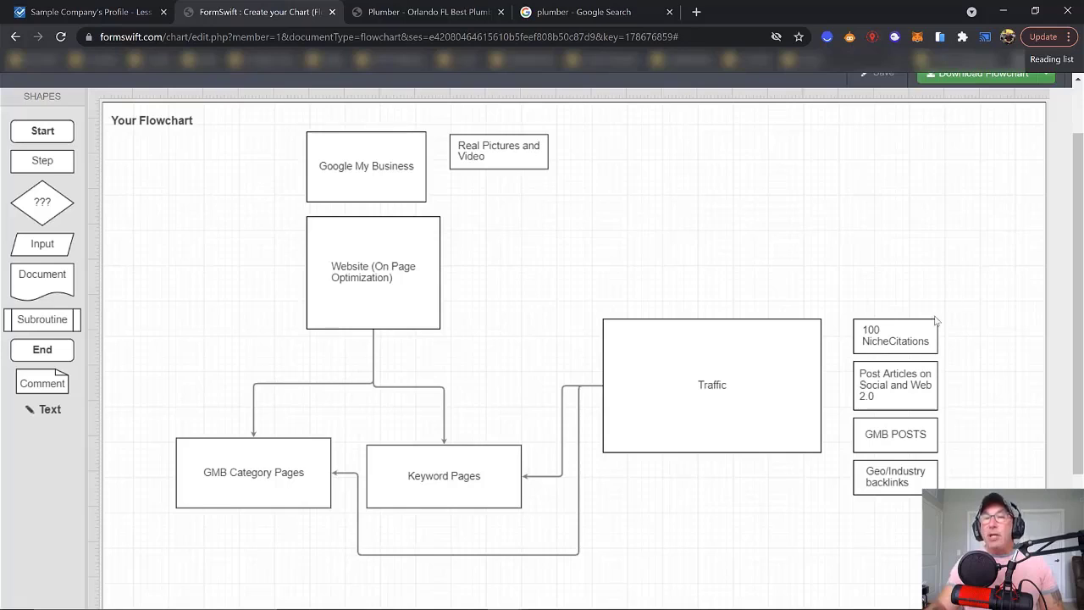
mouse_move(929, 341)
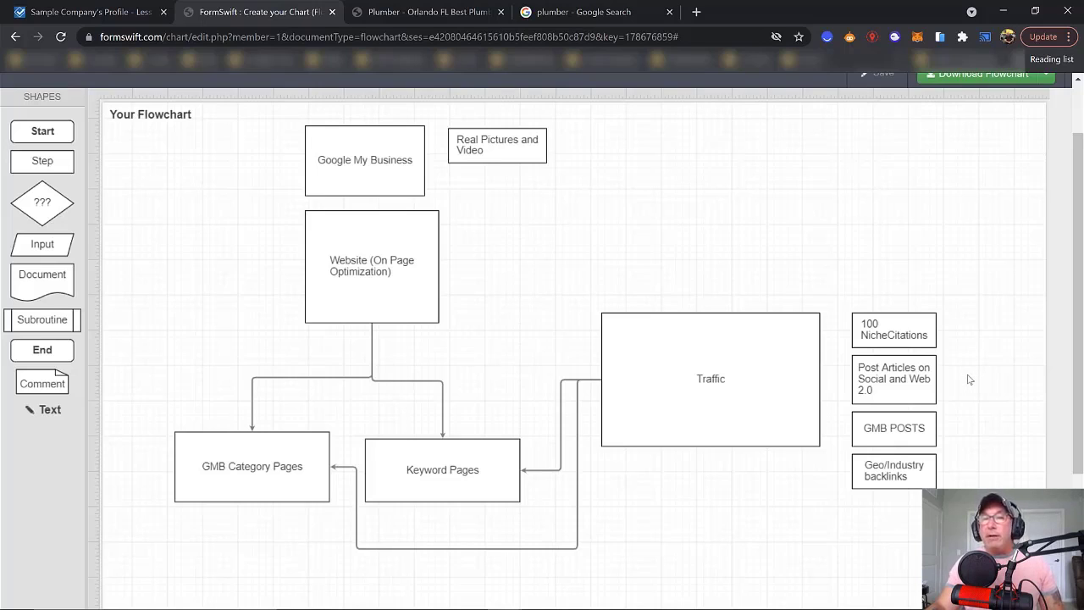
mouse_move(939, 438)
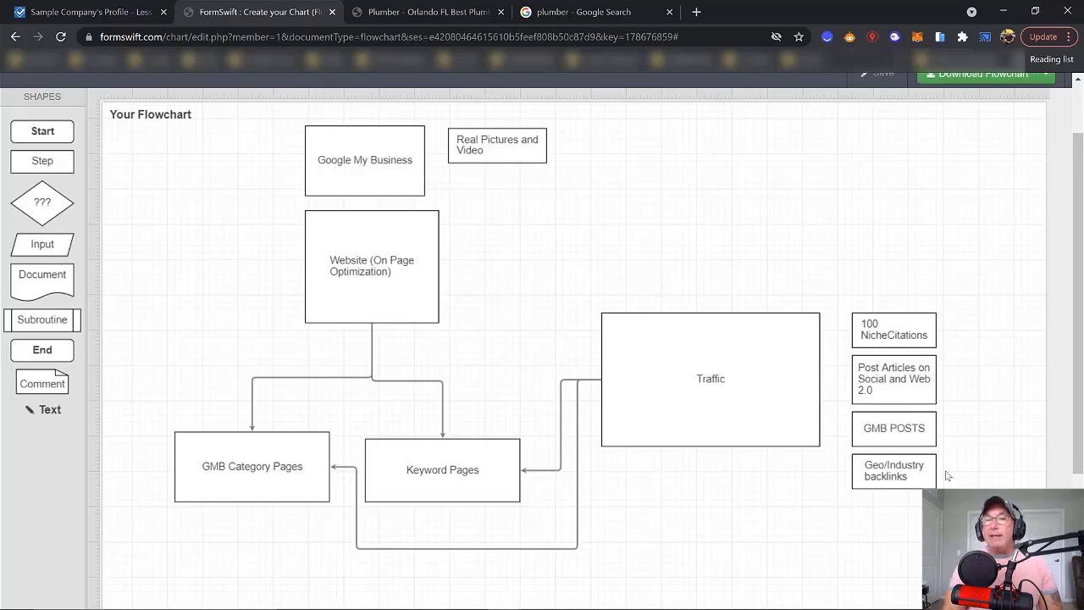
mouse_move(921, 480)
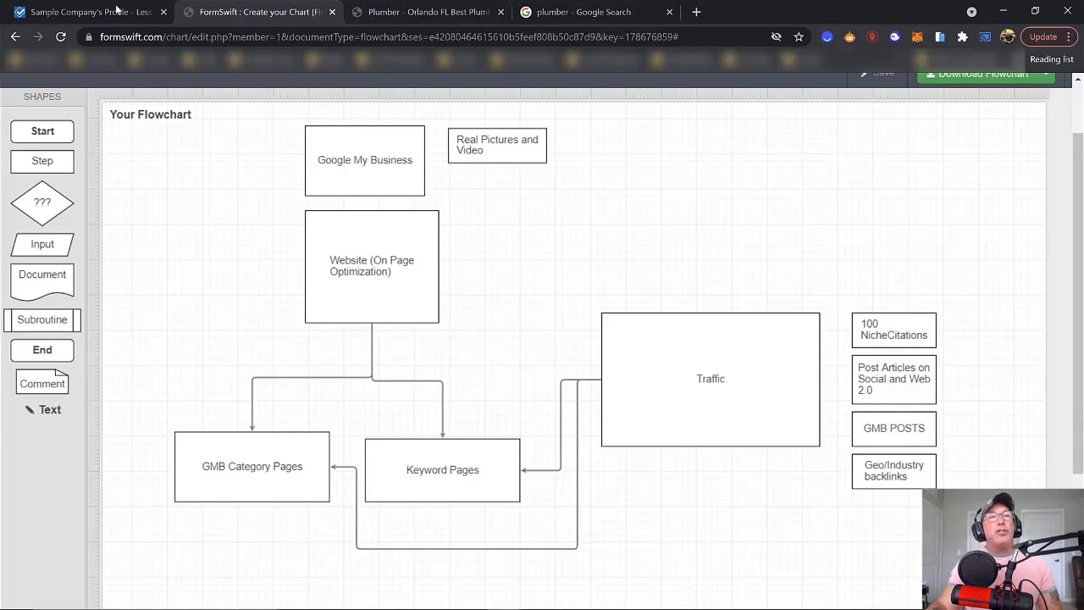
Step: Bring up the blank Create SEO Assembly Line form and scroll through it
left_click(117, 10)
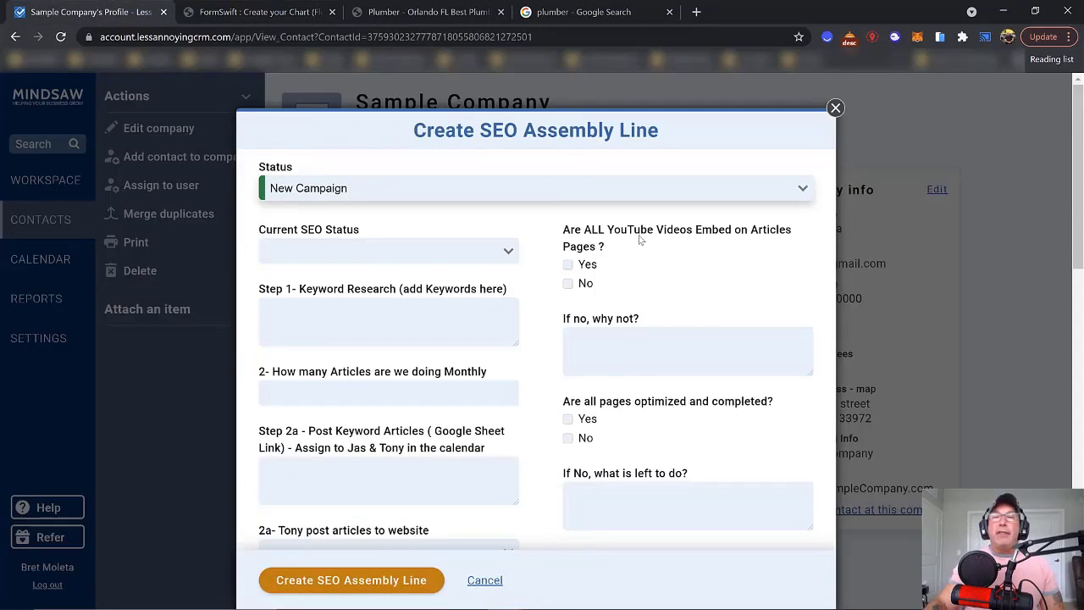
scroll(661, 226, "down", 3)
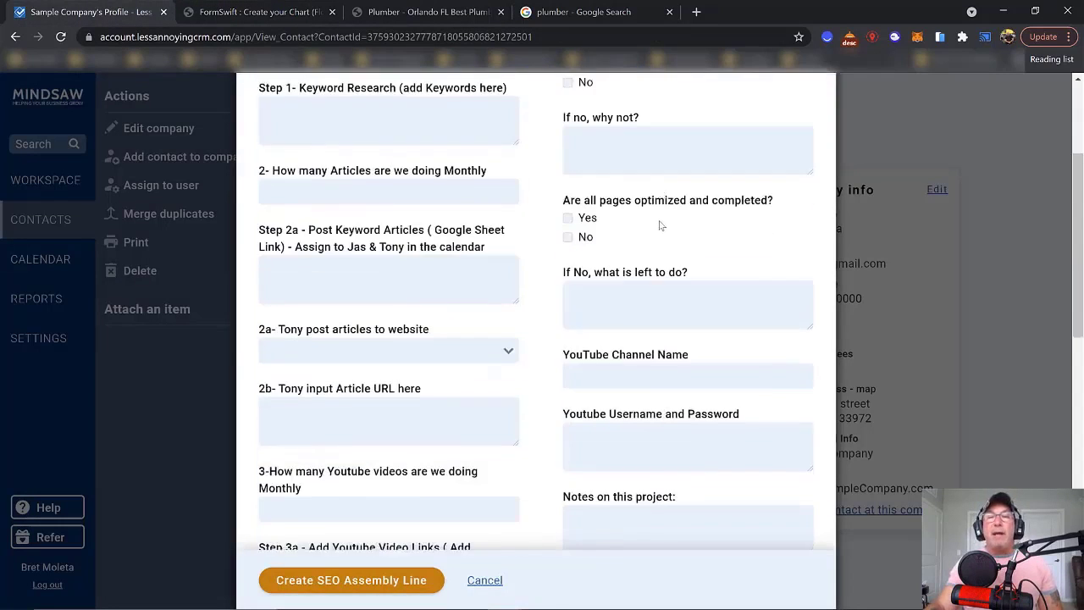
scroll(660, 225, "down", 4)
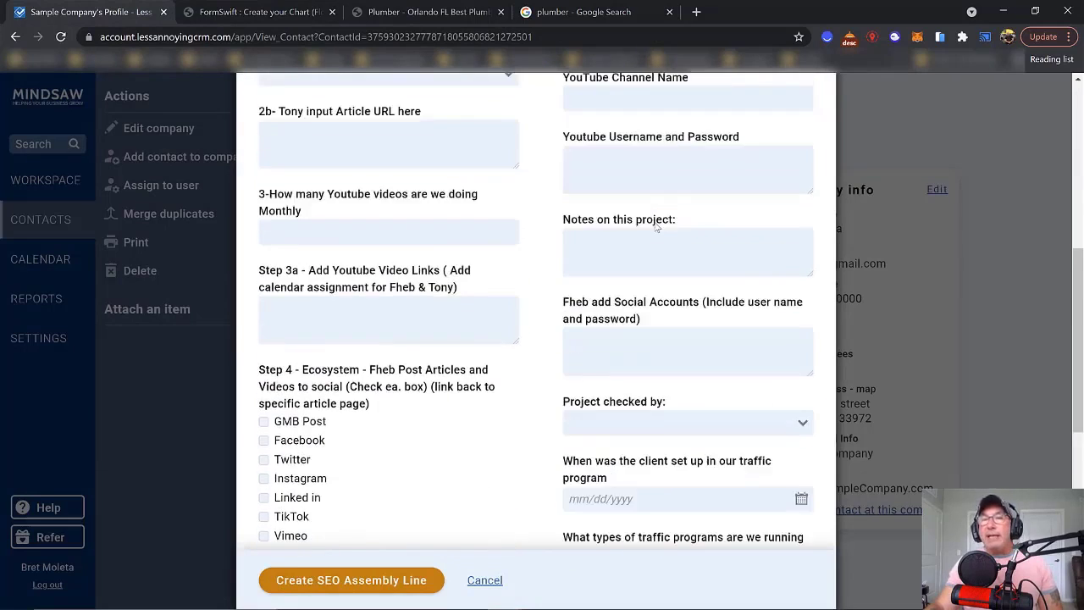
scroll(656, 226, "up", 7)
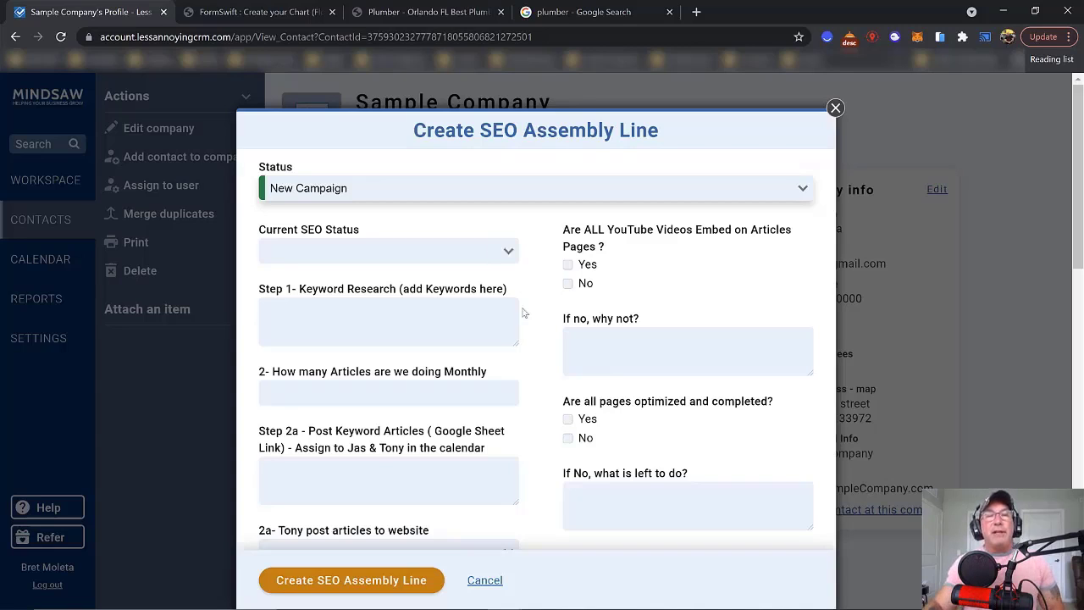
Step: Check the Current SEO Status choices, keyword research and monthly article fields, leaving them blank
left_click(511, 252)
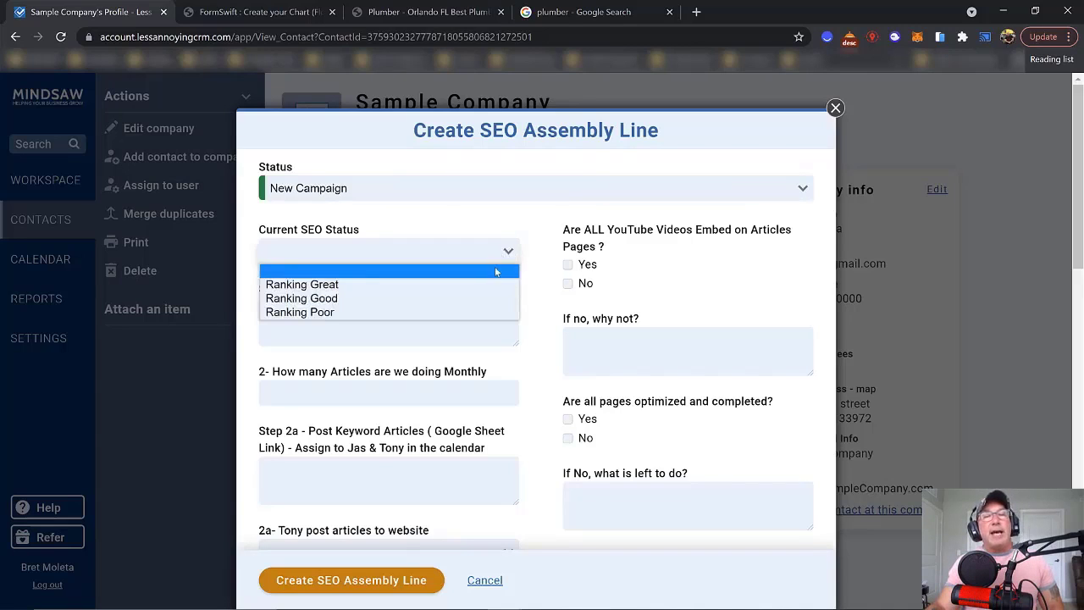
left_click(546, 336)
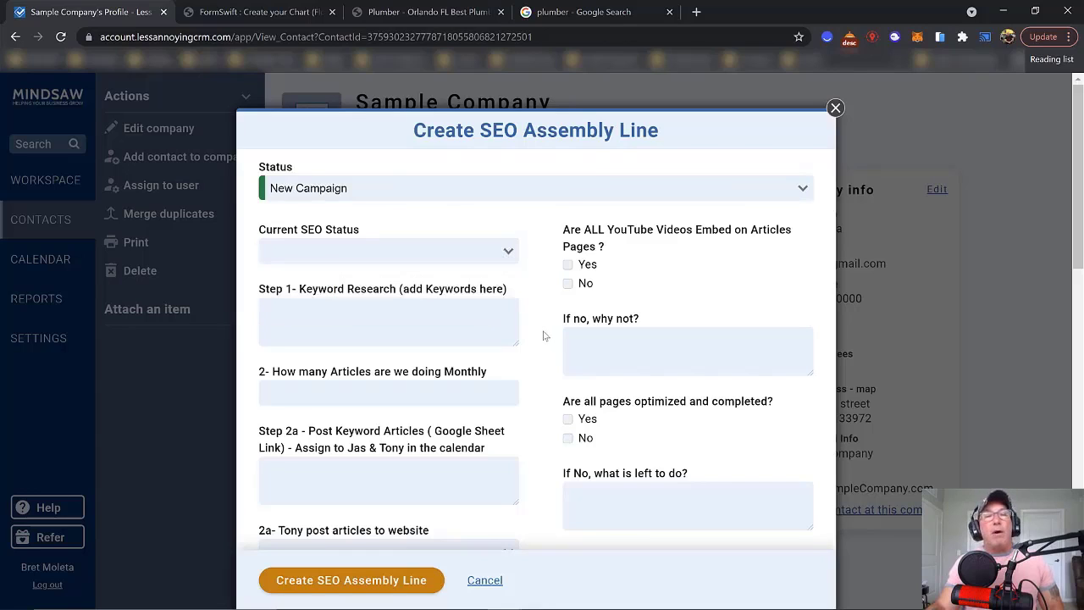
left_click(390, 317)
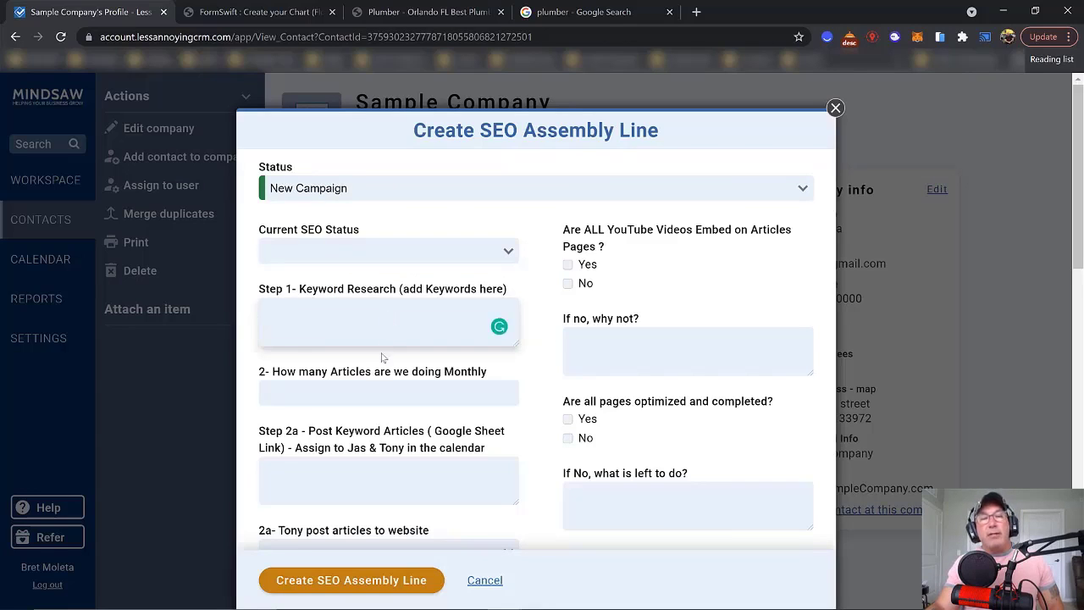
left_click(375, 397)
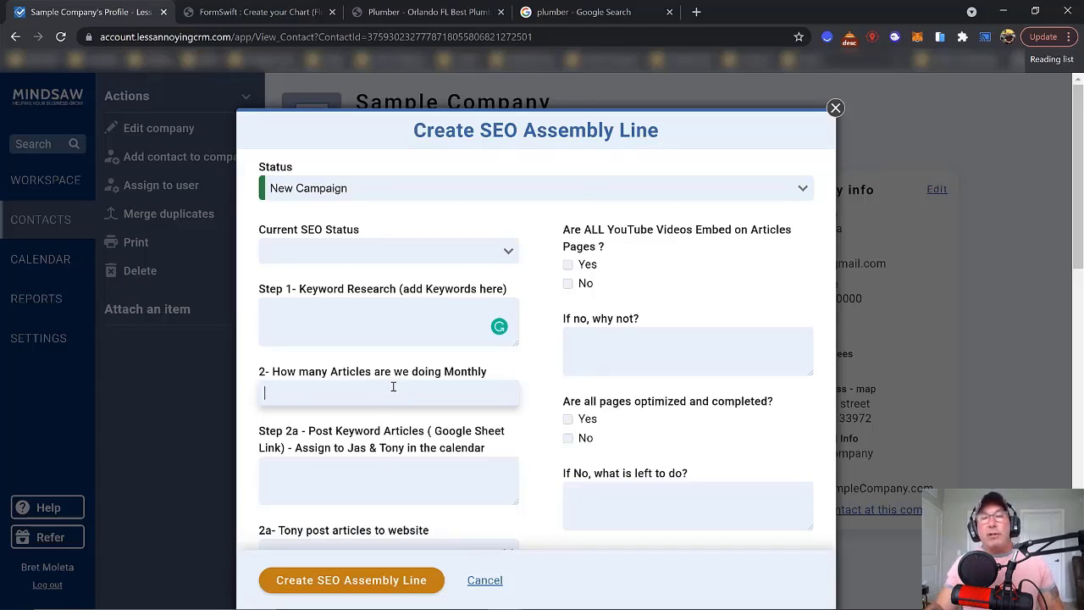
Step: Review the Step 2a keyword articles, posting options and article URL fields without filling them
scroll(392, 385, "down", 1)
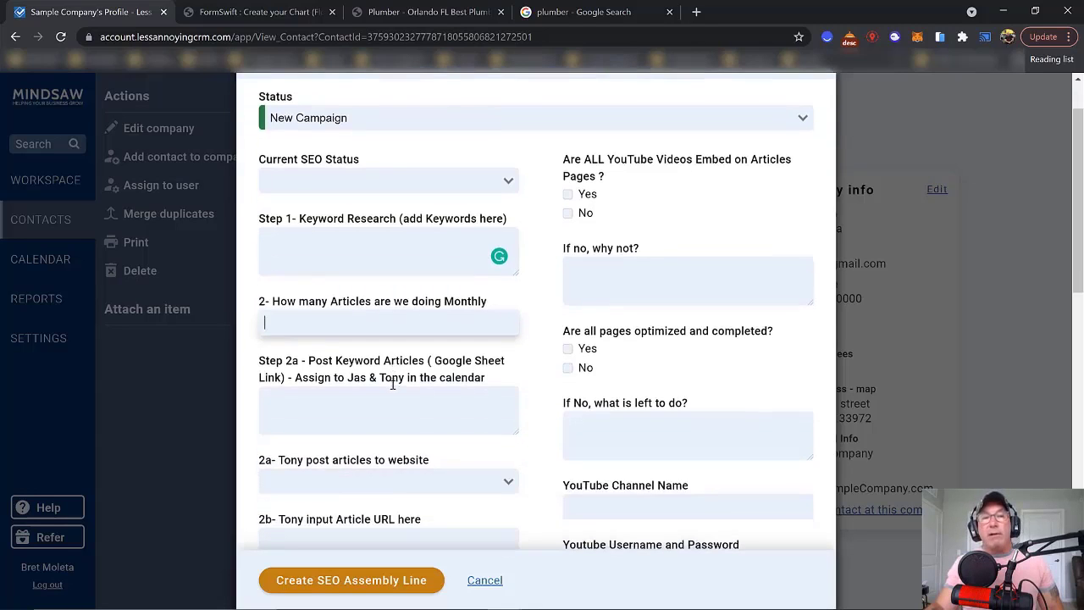
scroll(392, 386, "down", 1)
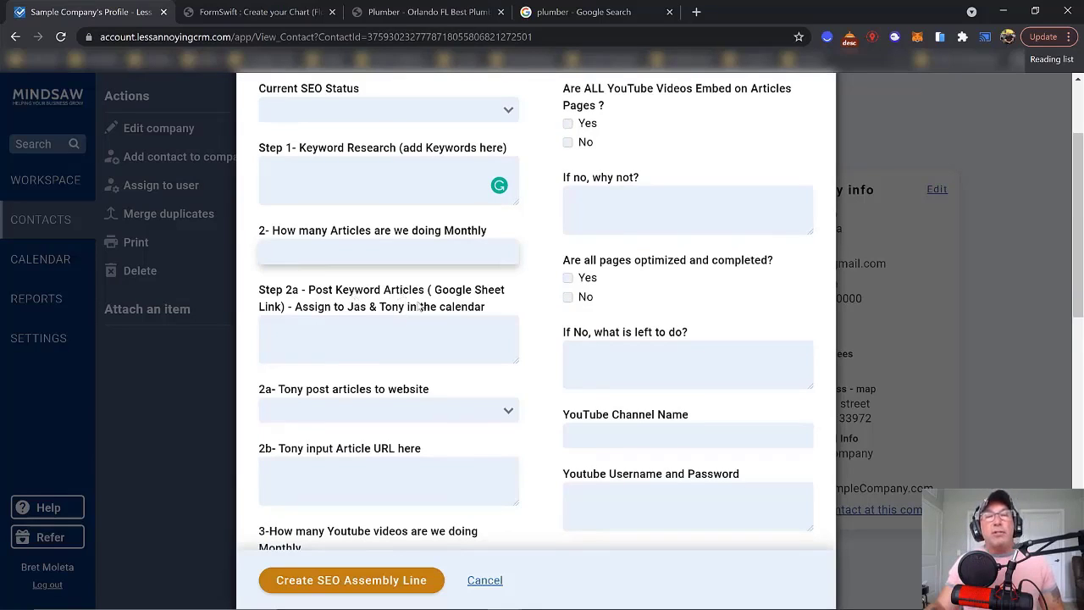
left_click(353, 343)
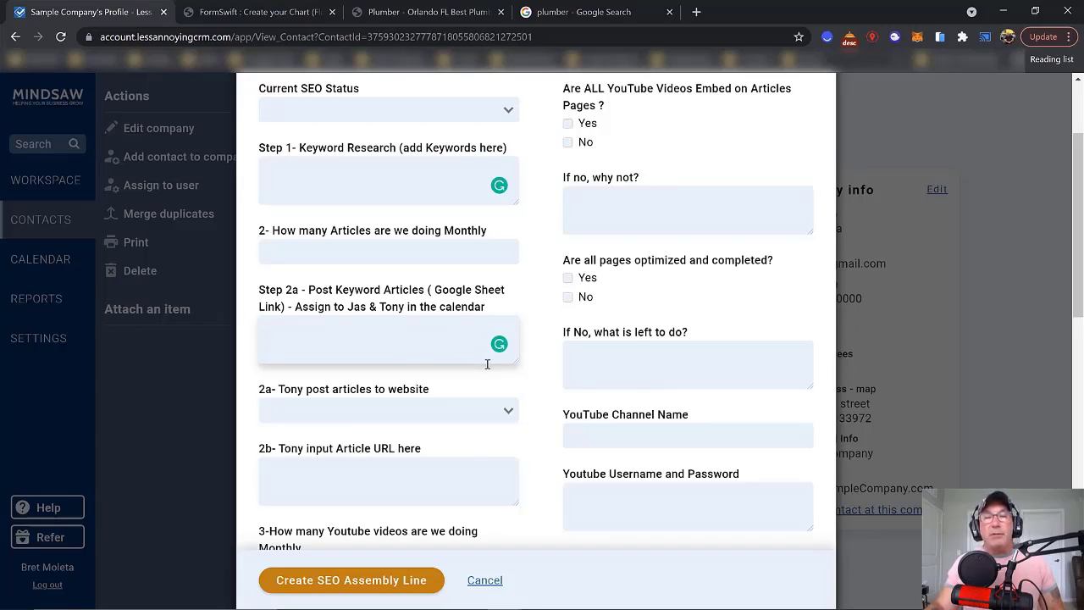
scroll(505, 377, "down", 2)
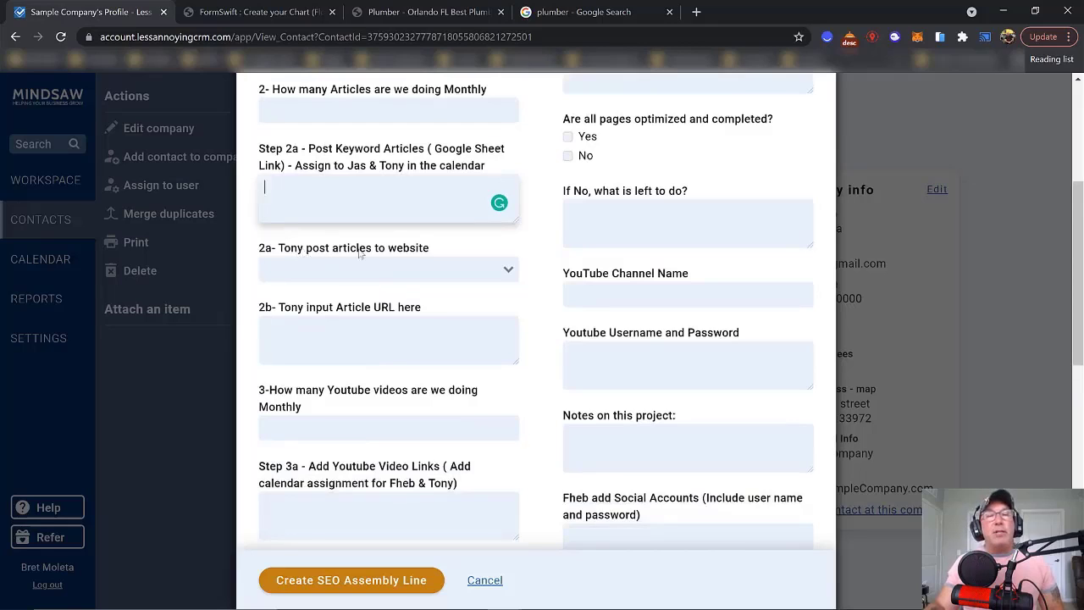
left_click(510, 272)
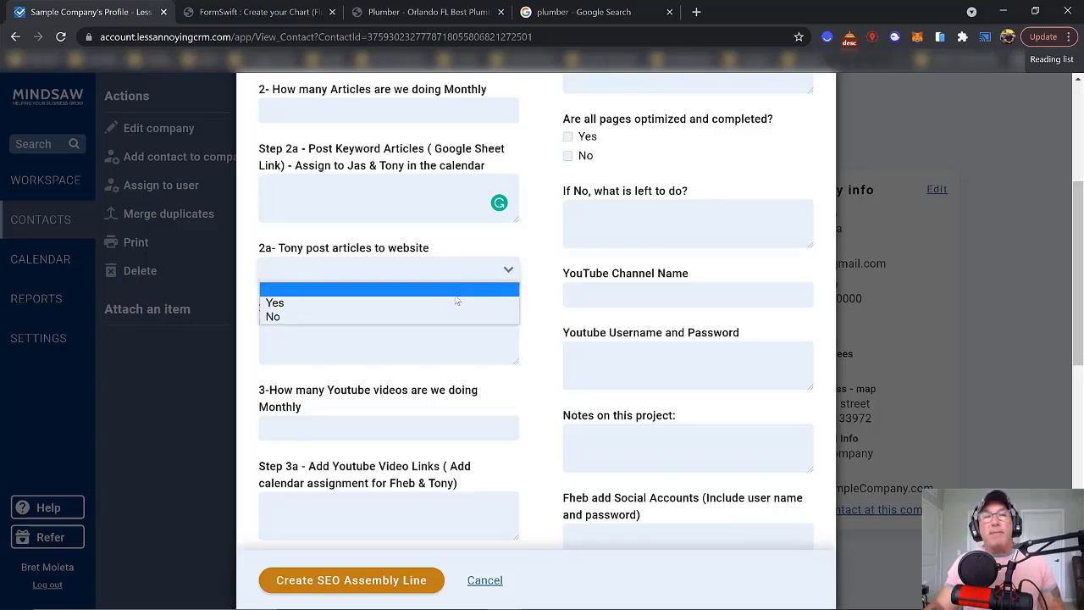
left_click(531, 312)
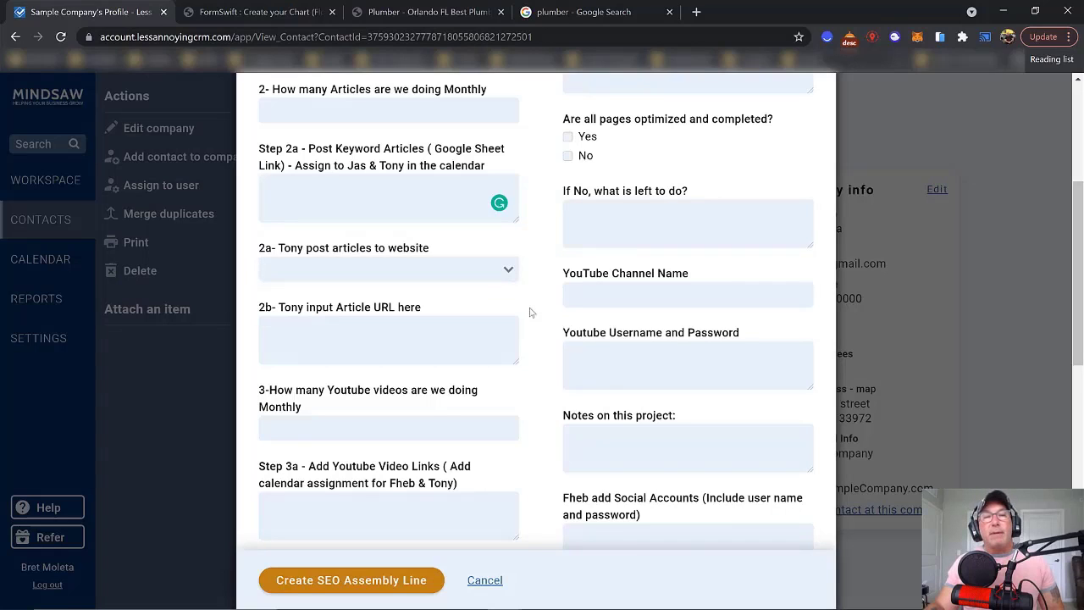
left_click(400, 337)
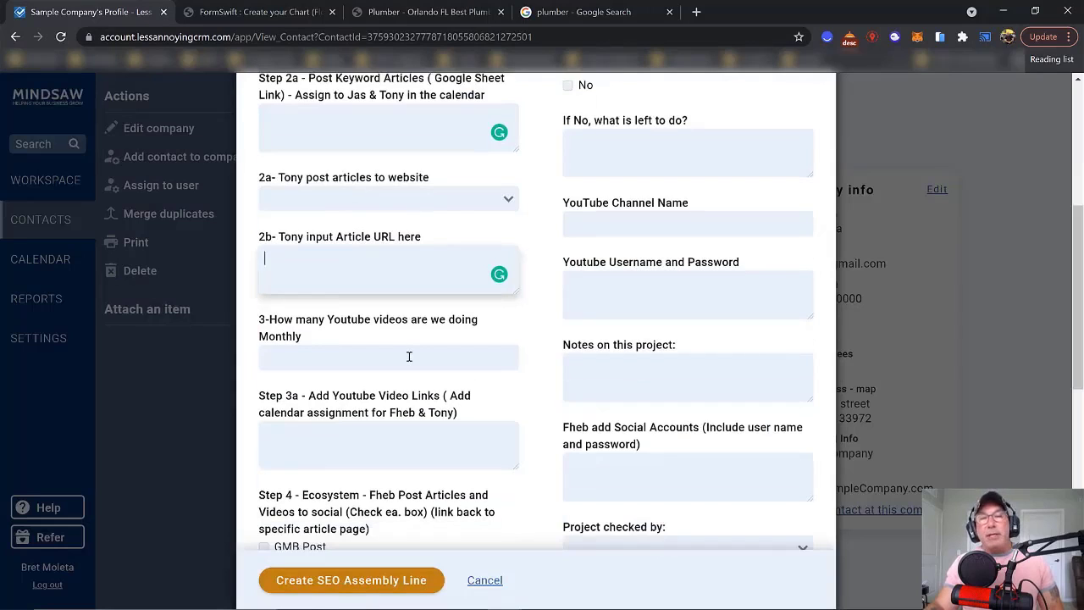
Step: Focus the SEO form's monthly YouTube video count field
left_click(409, 357)
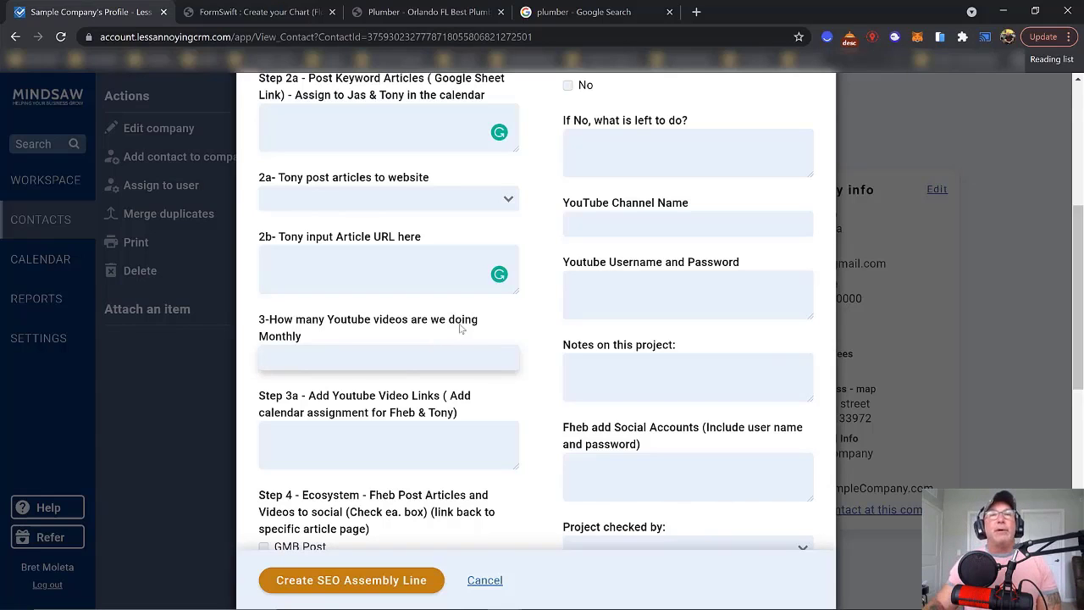
Step: Glance at the plumbing site's Services menu, then return to the CRM SEO form
left_click(454, 15)
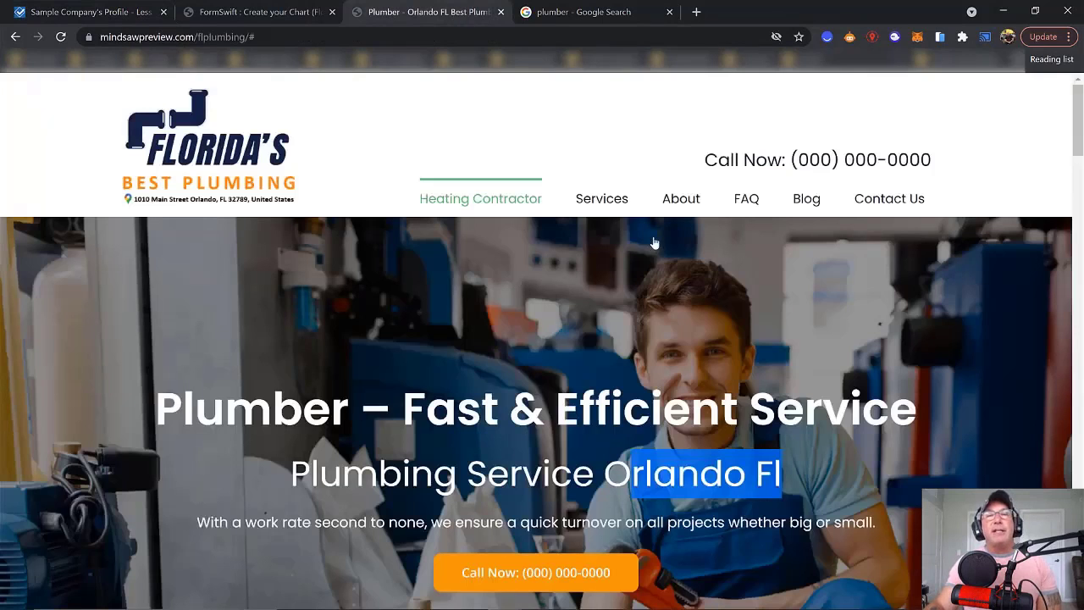
mouse_move(601, 198)
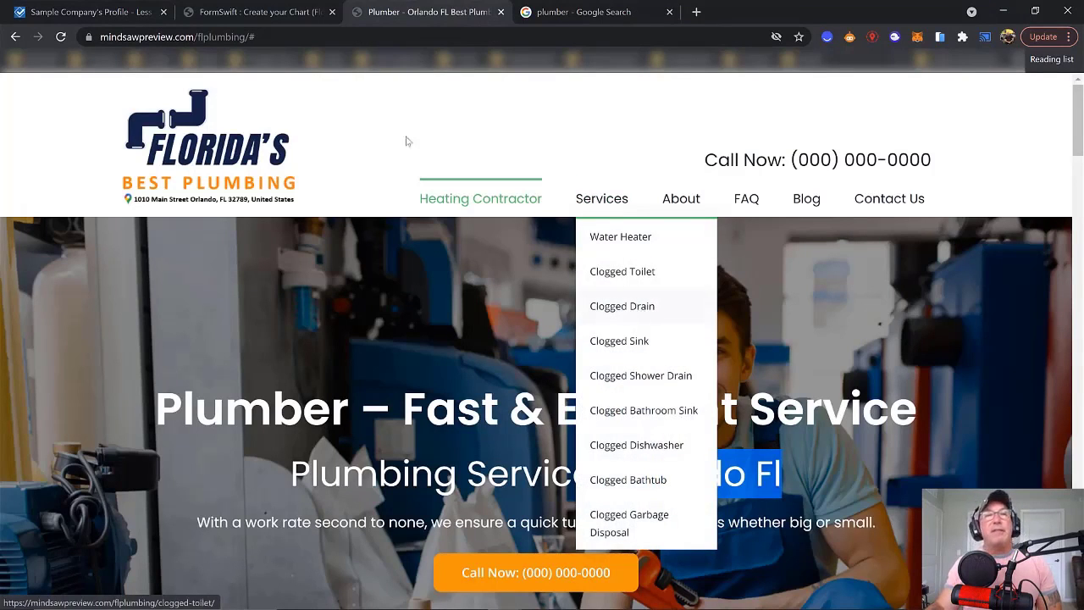
left_click(123, 14)
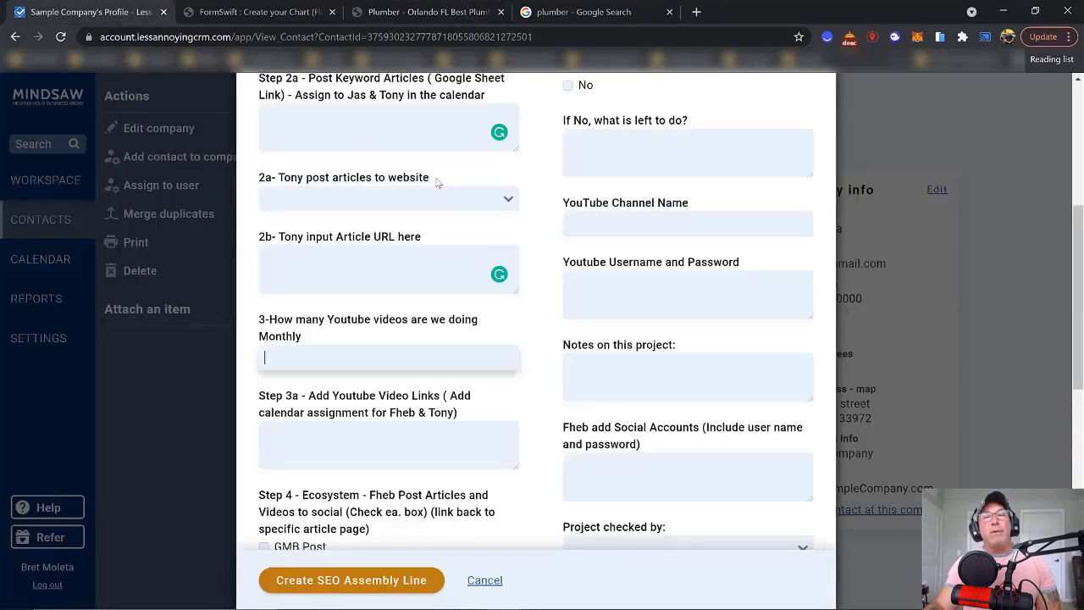
left_click(430, 348)
scroll(429, 348, "down", 3)
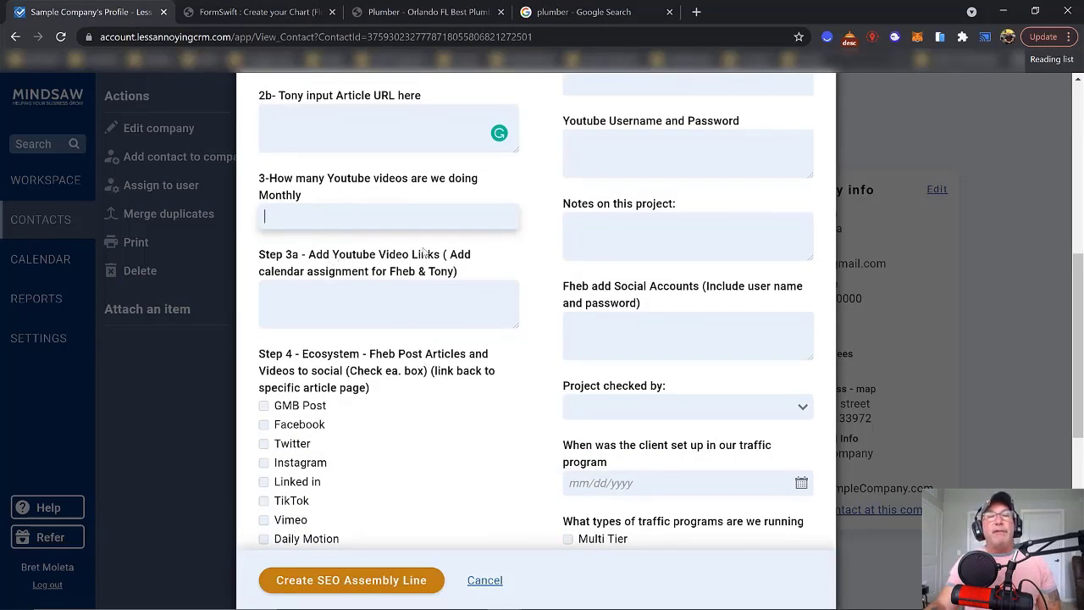
left_click(449, 302)
scroll(452, 305, "down", 2)
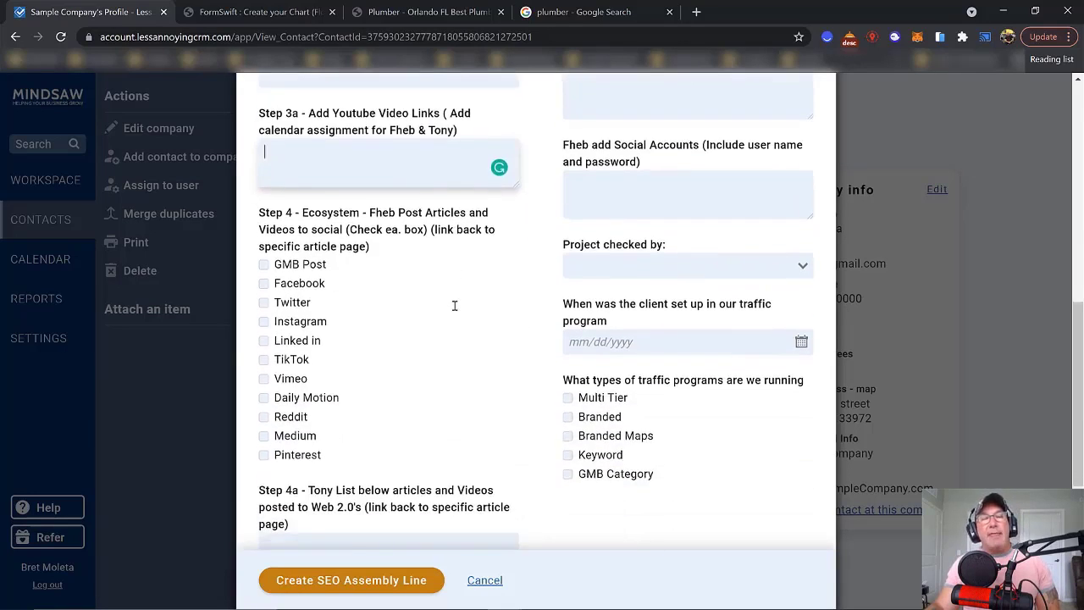
left_click_drag(360, 215, 300, 217)
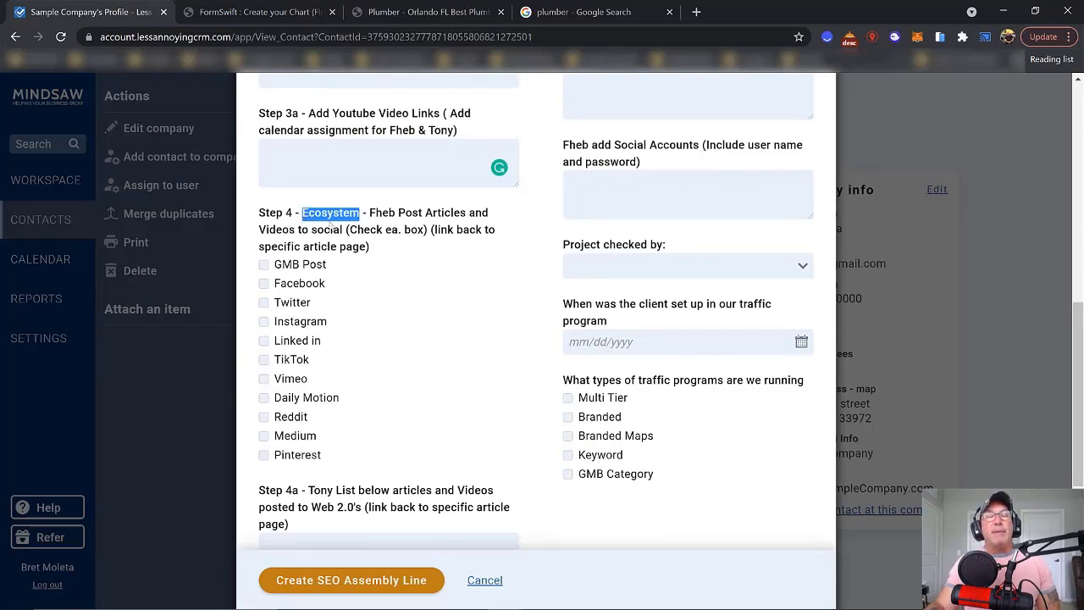
left_click(381, 280)
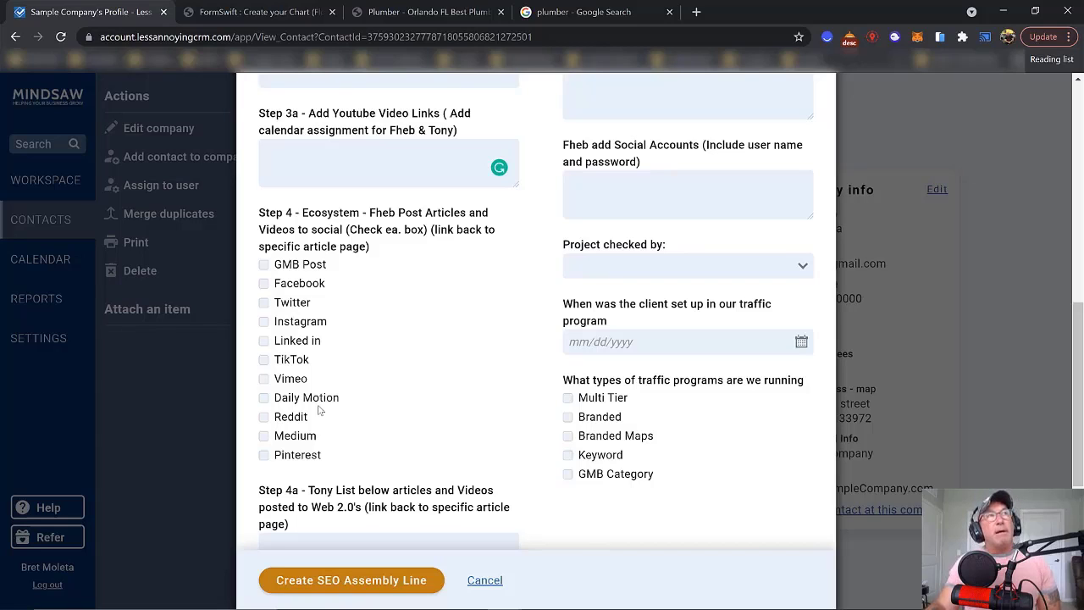
left_click(454, 14)
mouse_move(604, 215)
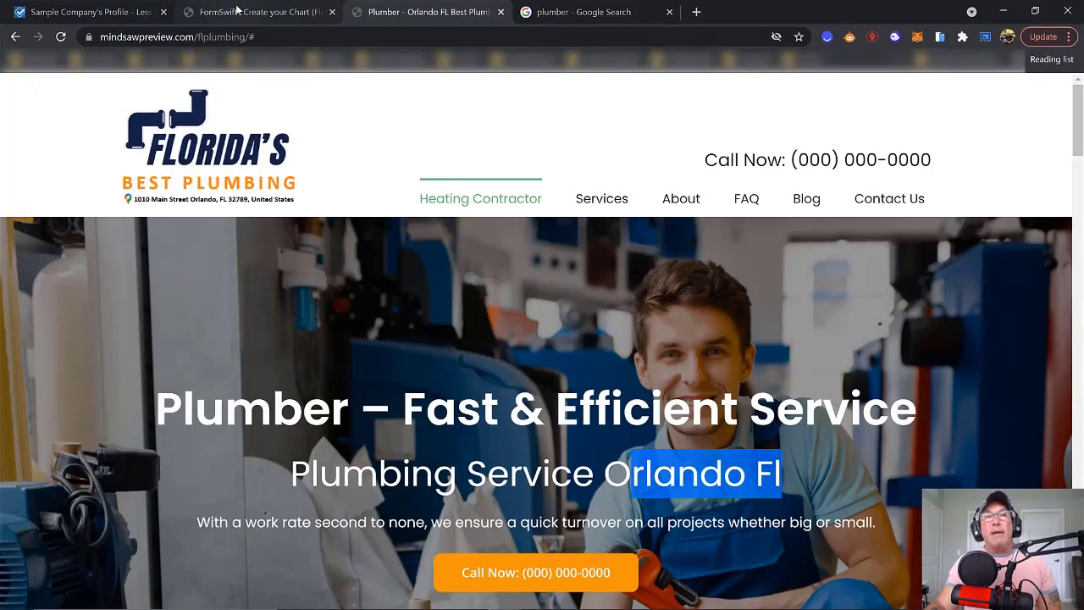
left_click(62, 14)
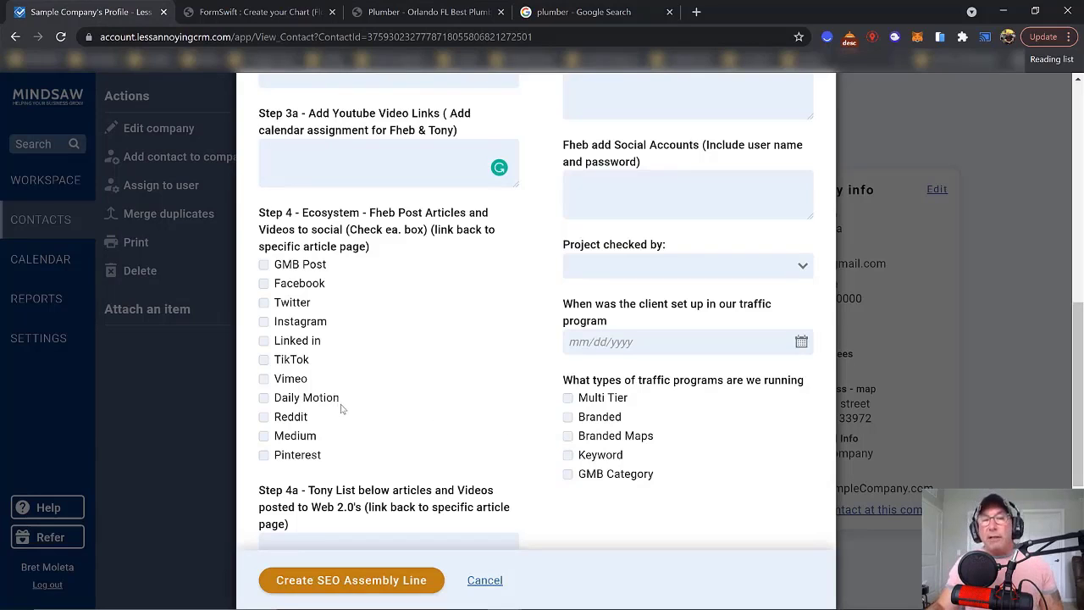
Step: Highlight Pinterest and Inlinked while reviewing the Step 4a Web 2.0 and Step 5 fields
scroll(389, 416, "down", 2)
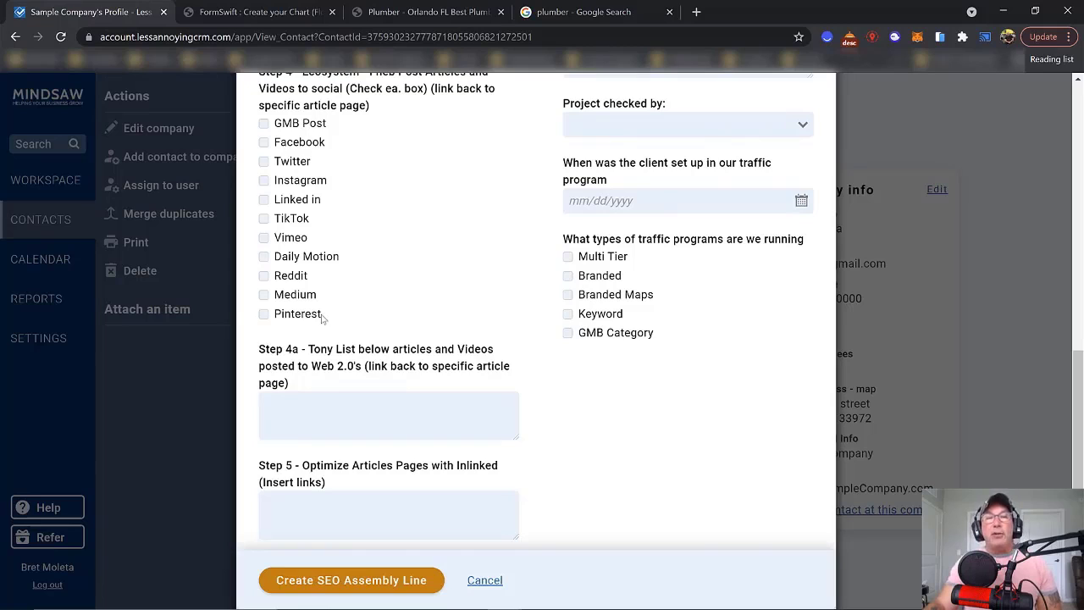
left_click_drag(321, 317, 275, 320)
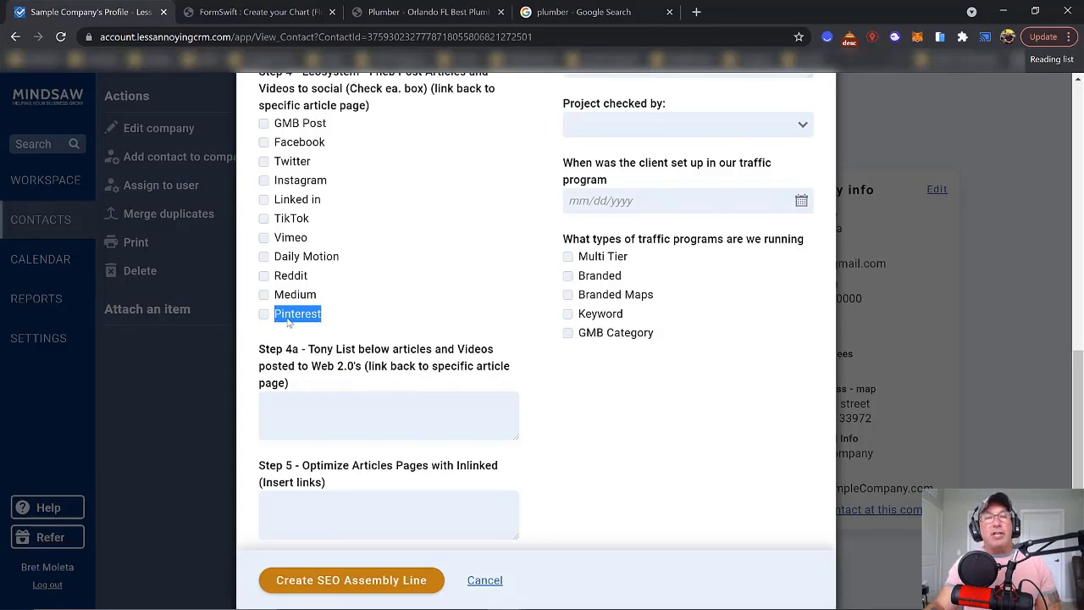
scroll(358, 326, "down", 1)
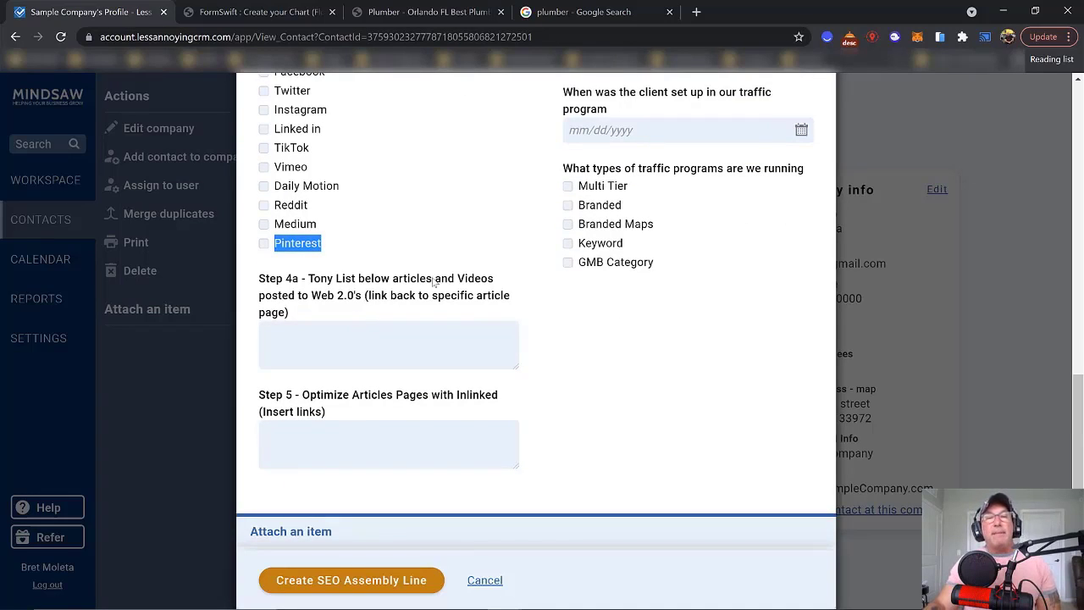
left_click(378, 340)
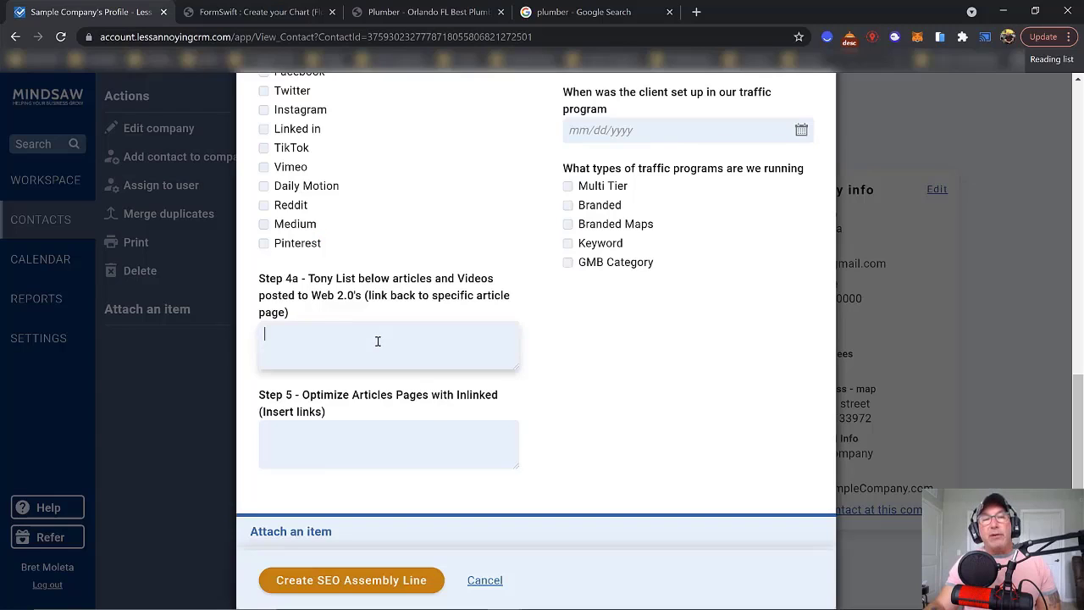
left_click(583, 408)
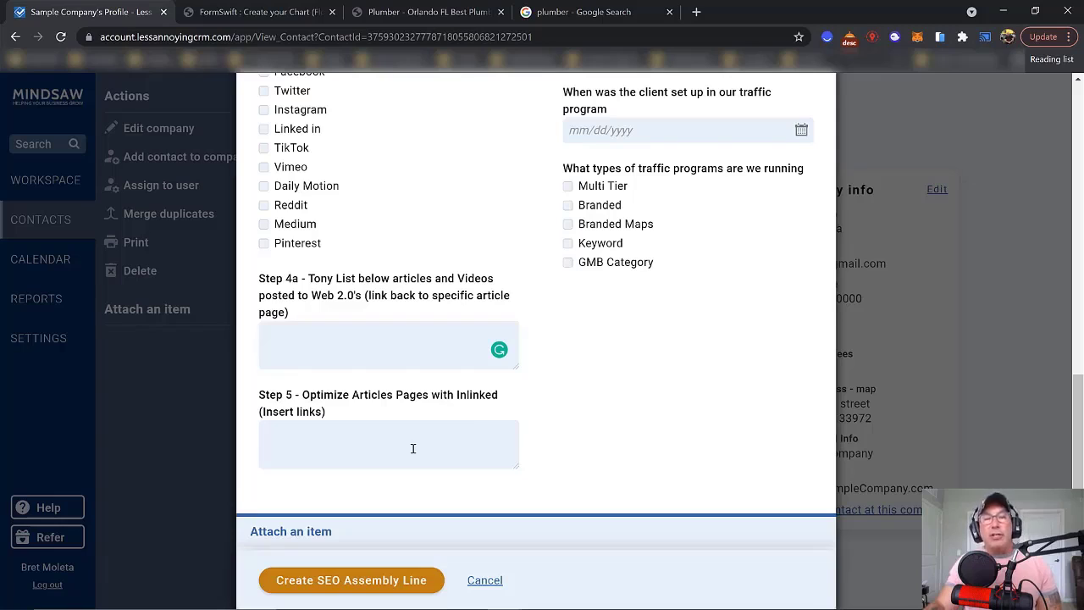
left_click_drag(500, 395, 456, 402)
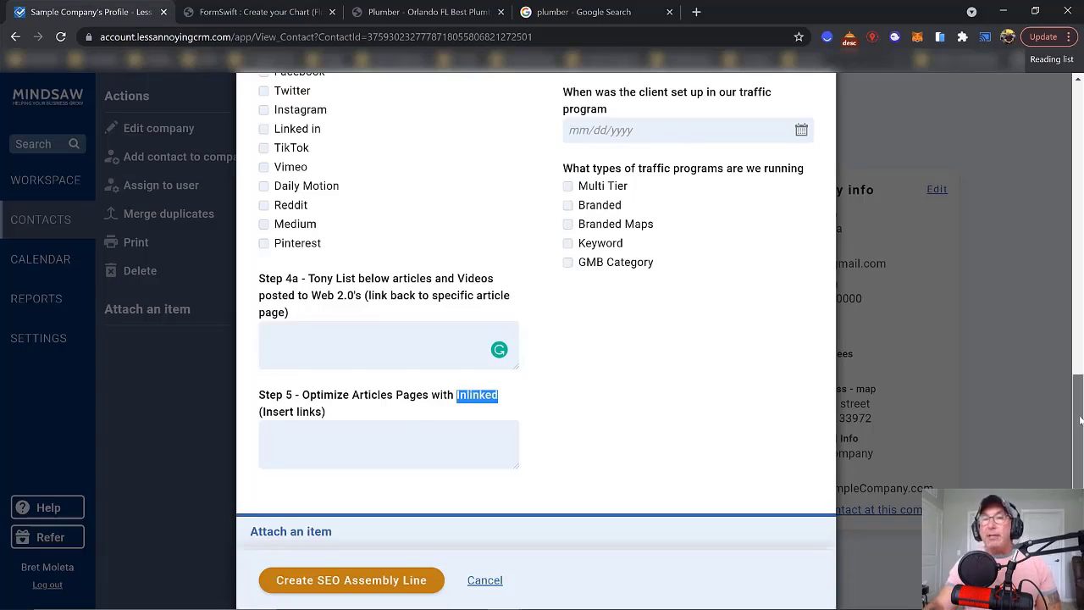
Step: Check the 'If no, why not?' field, then switch to the Florida's Best Plumbing site
scroll(1080, 420, "up", 10)
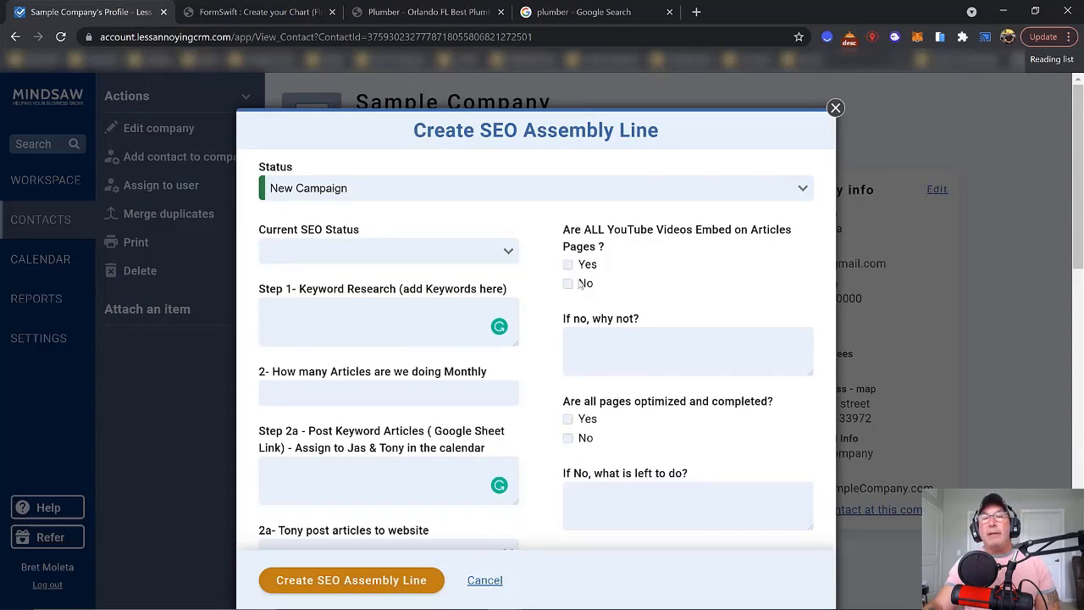
left_click(630, 346)
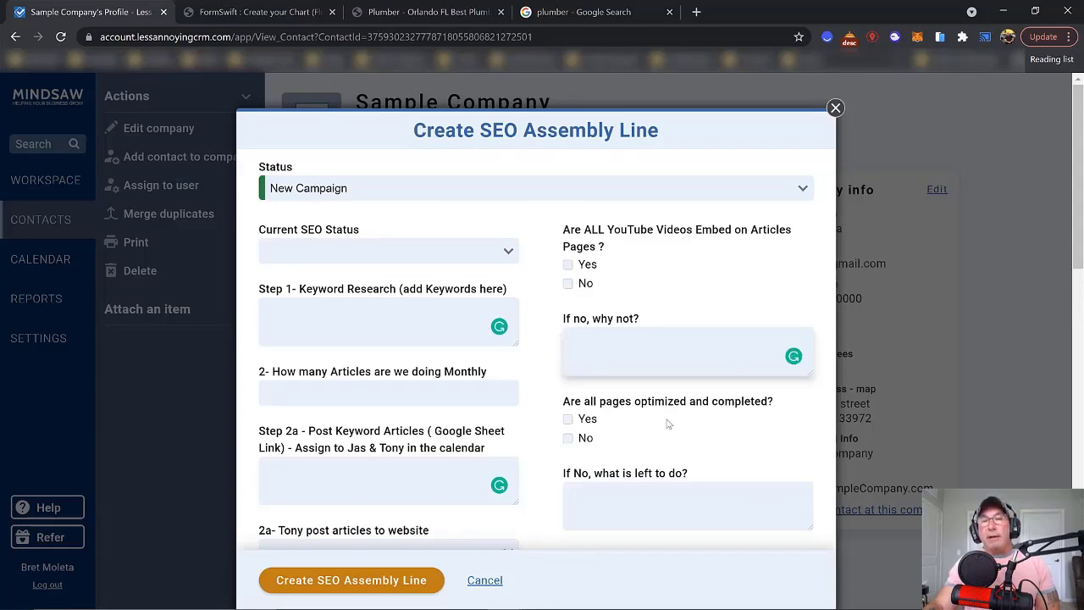
scroll(669, 419, "down", 1)
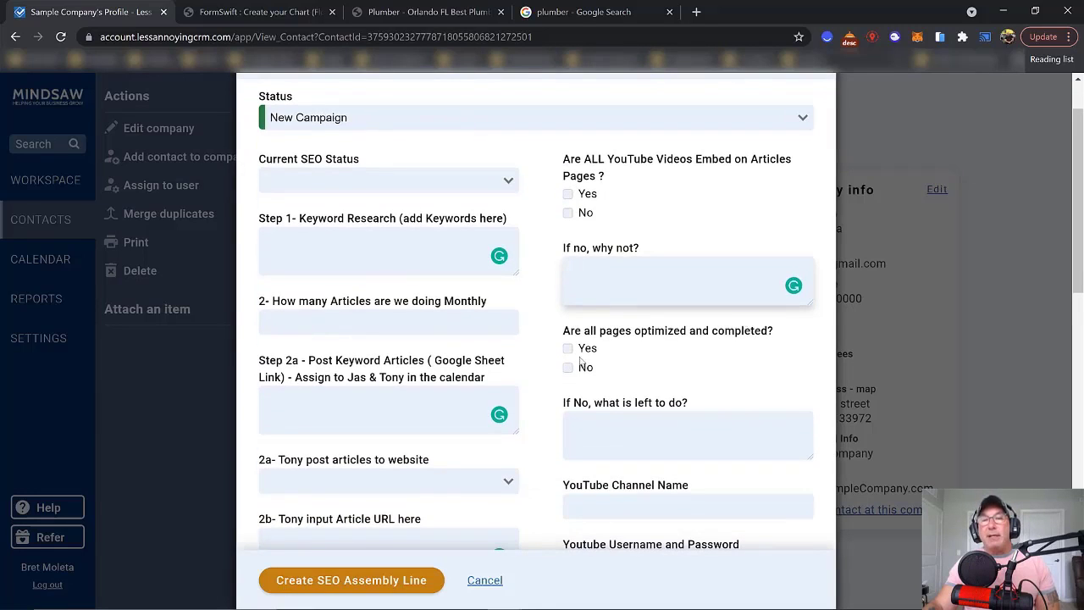
left_click(421, 12)
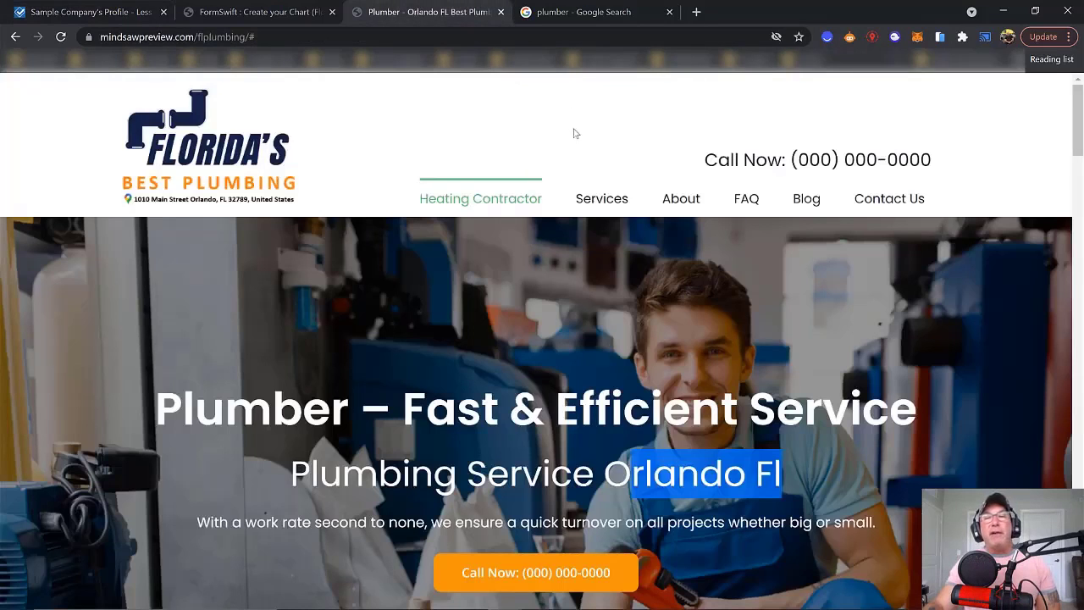
Step: Open the Water Heater Repair service page and scroll through its article
mouse_move(600, 199)
left_click(596, 235)
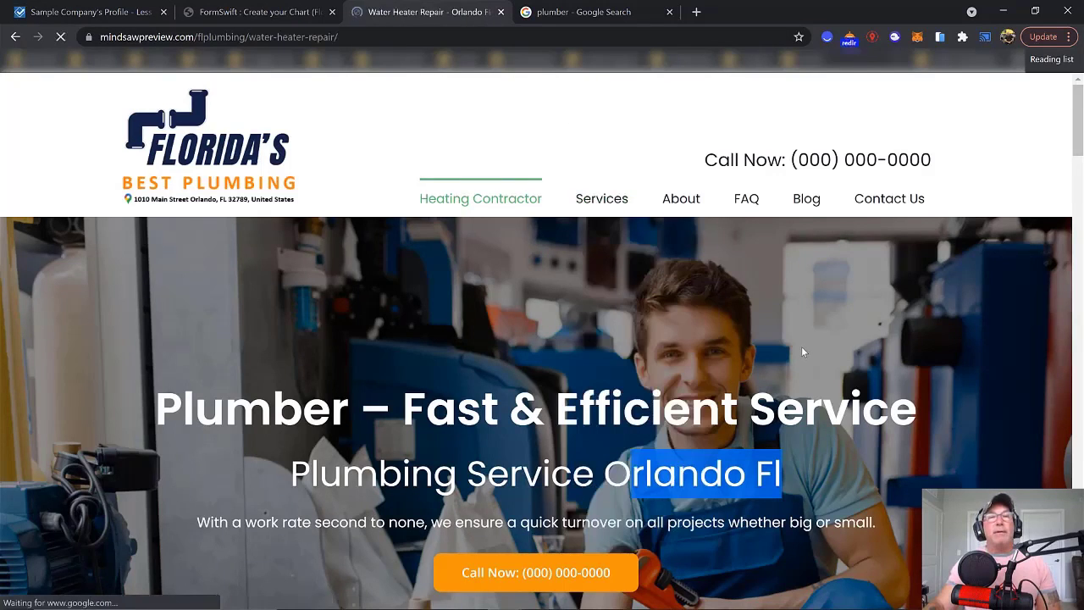
scroll(691, 313, "down", 3)
scroll(692, 322, "down", 1)
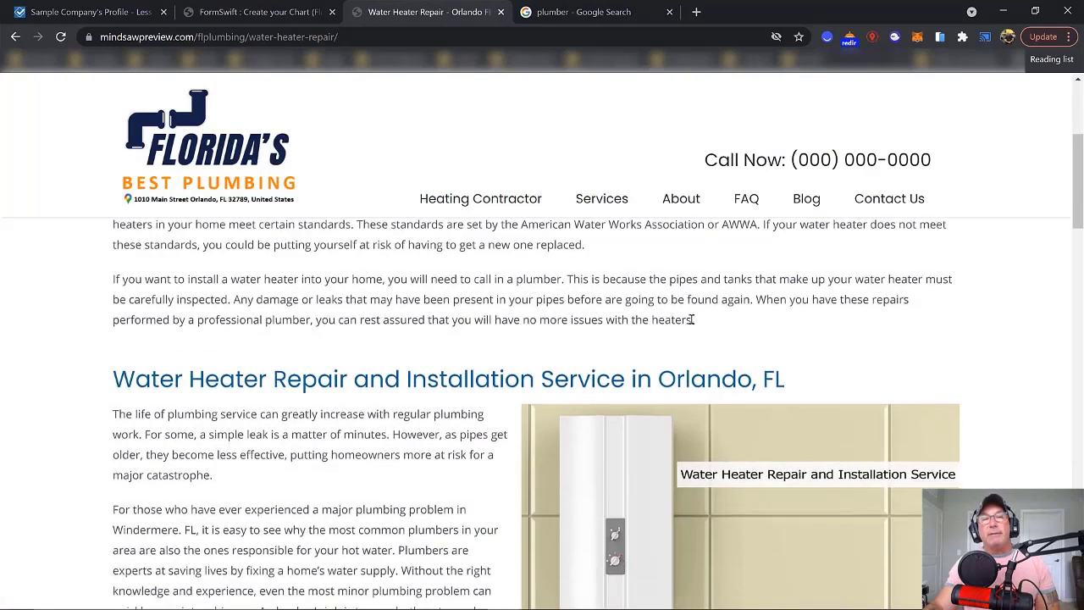
scroll(691, 326, "up", 3)
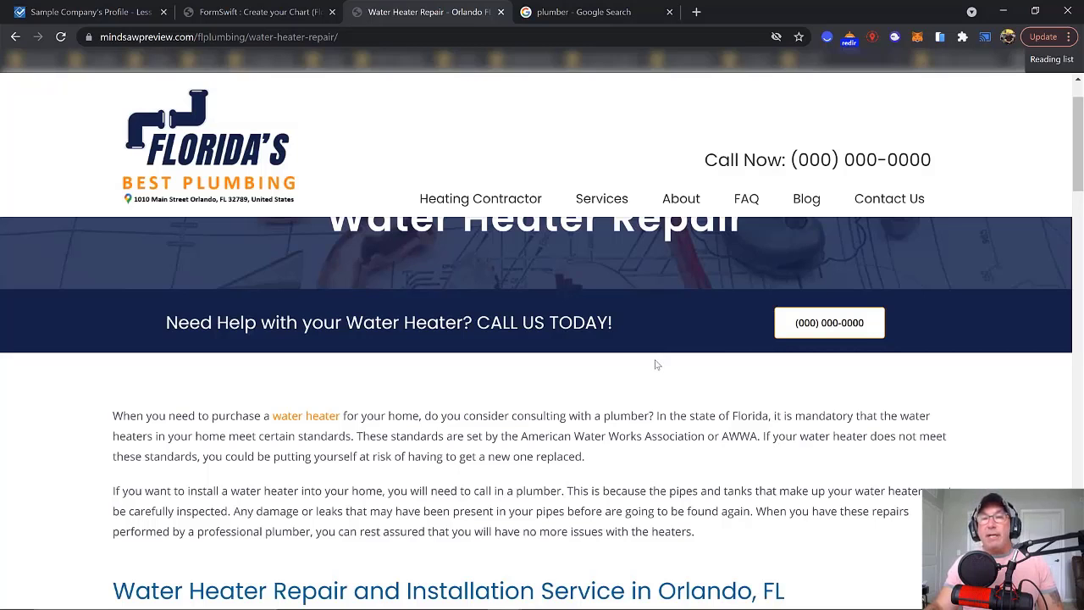
scroll(654, 364, "down", 3)
scroll(655, 364, "up", 3)
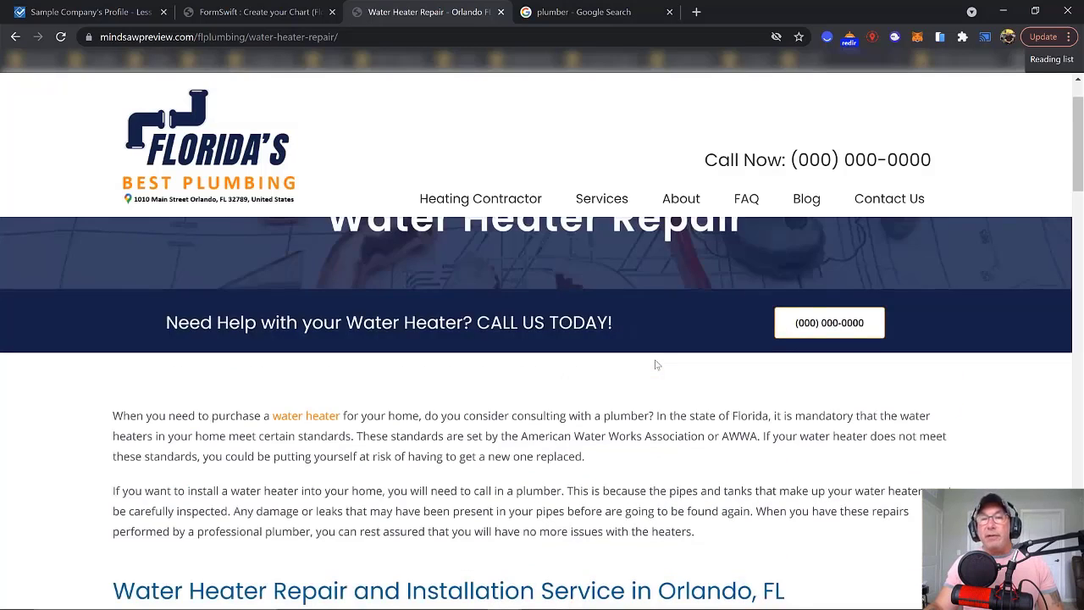
scroll(657, 363, "up", 1)
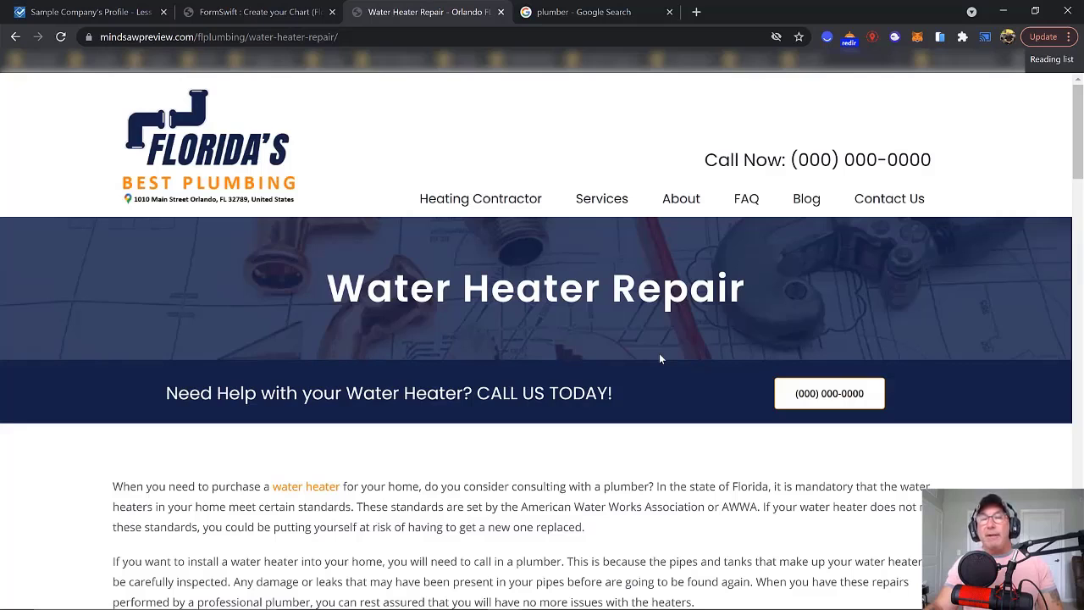
scroll(660, 359, "down", 2)
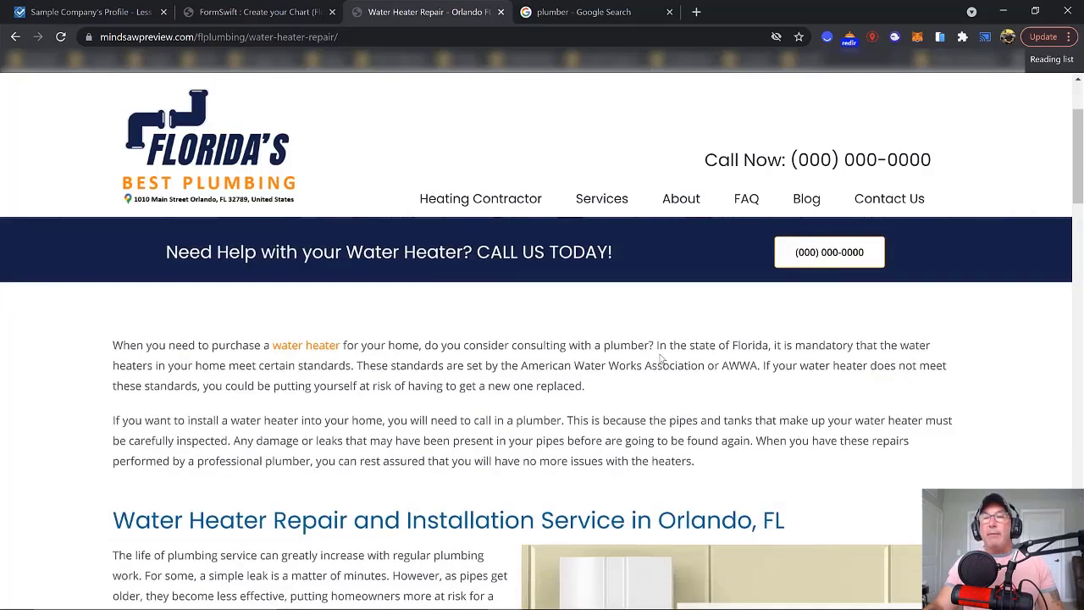
scroll(661, 359, "up", 2)
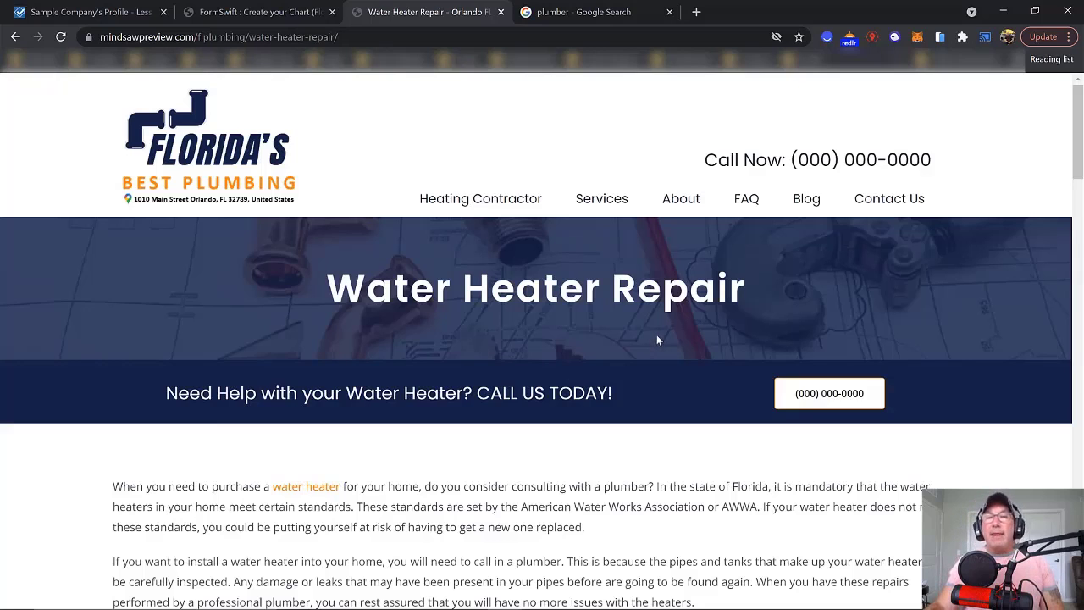
Step: Read further down the article, scroll back to the top banner, and return to the CRM form
scroll(656, 339, "down", 3)
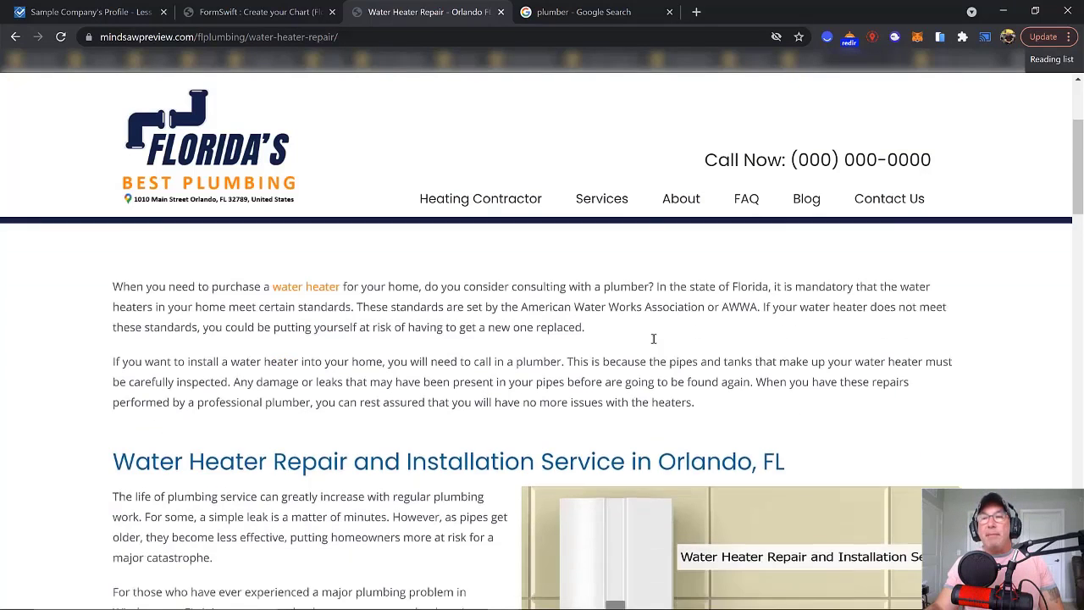
scroll(654, 339, "down", 5)
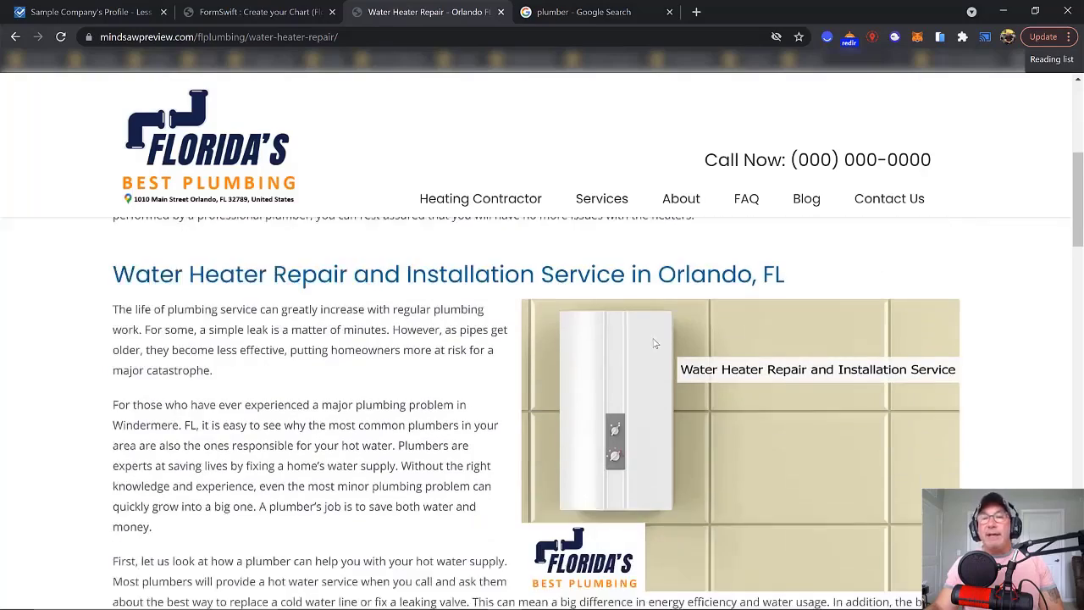
scroll(653, 342, "down", 5)
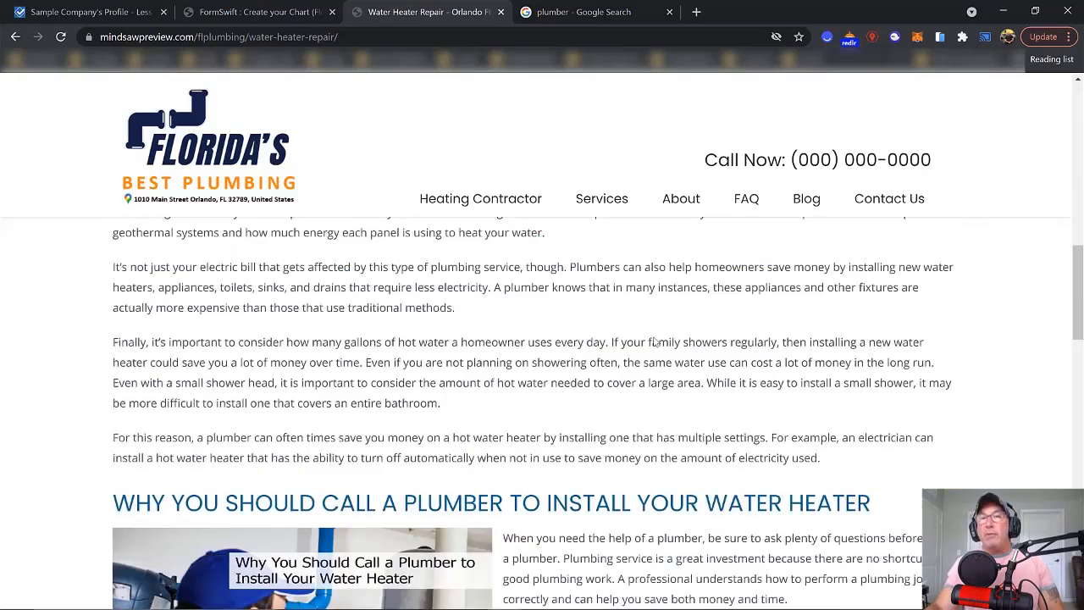
scroll(654, 340, "down", 4)
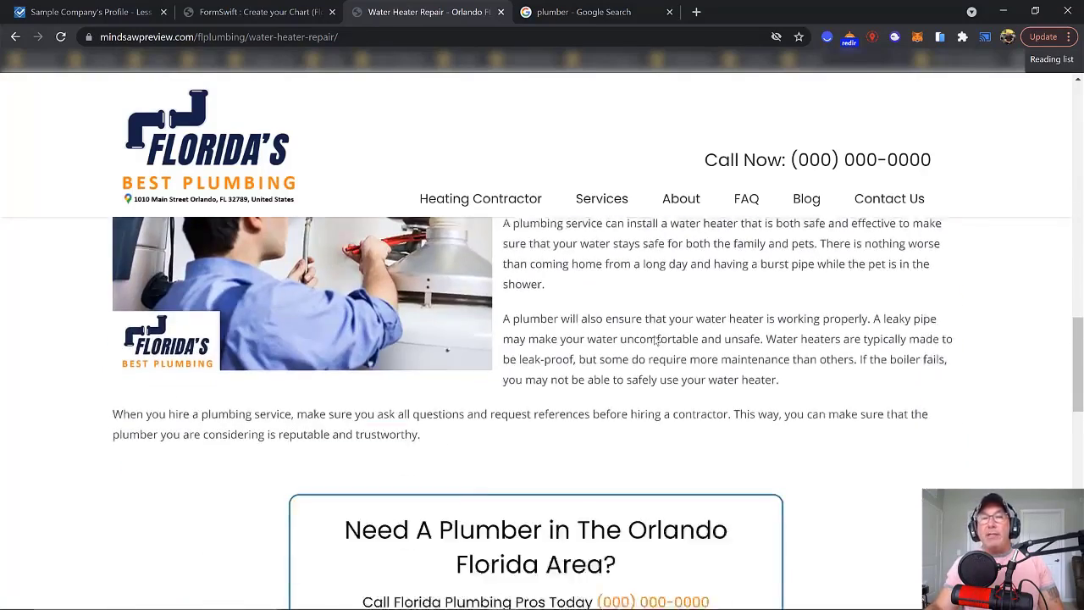
scroll(655, 340, "up", 8)
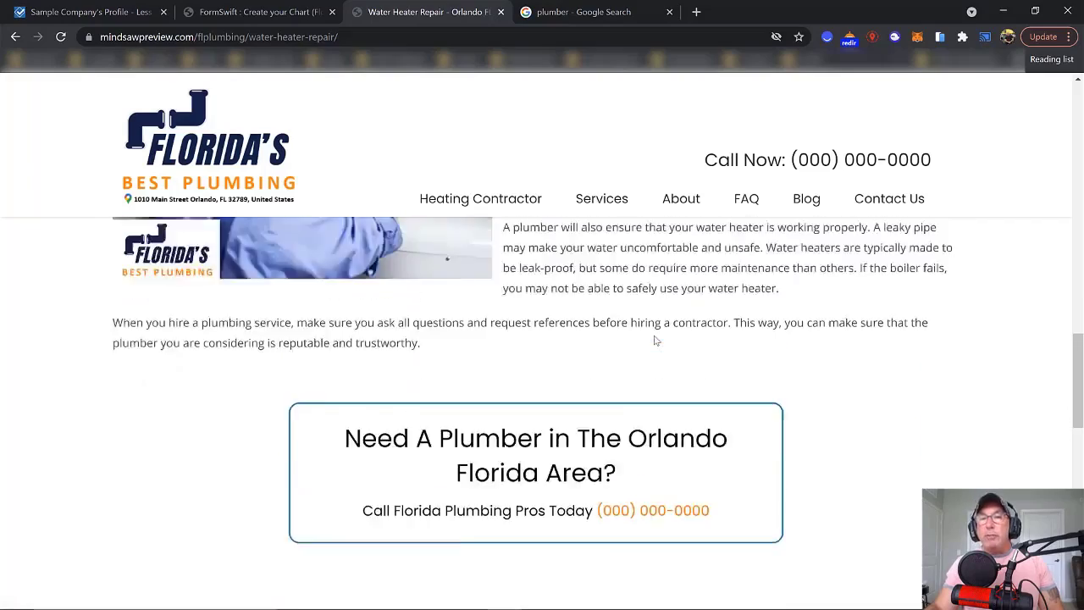
scroll(654, 340, "up", 7)
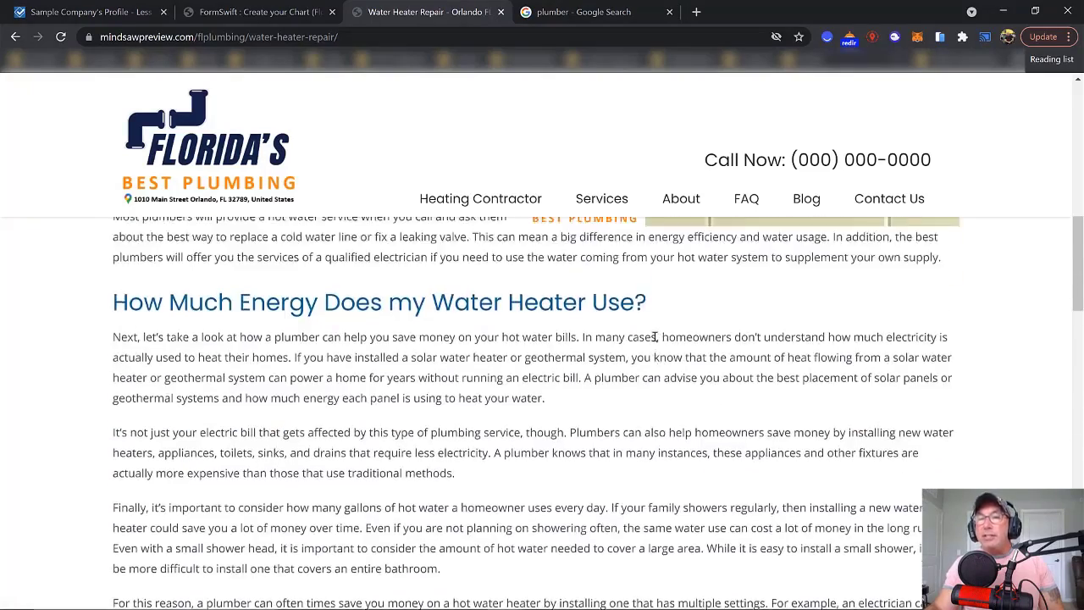
scroll(655, 341, "up", 3)
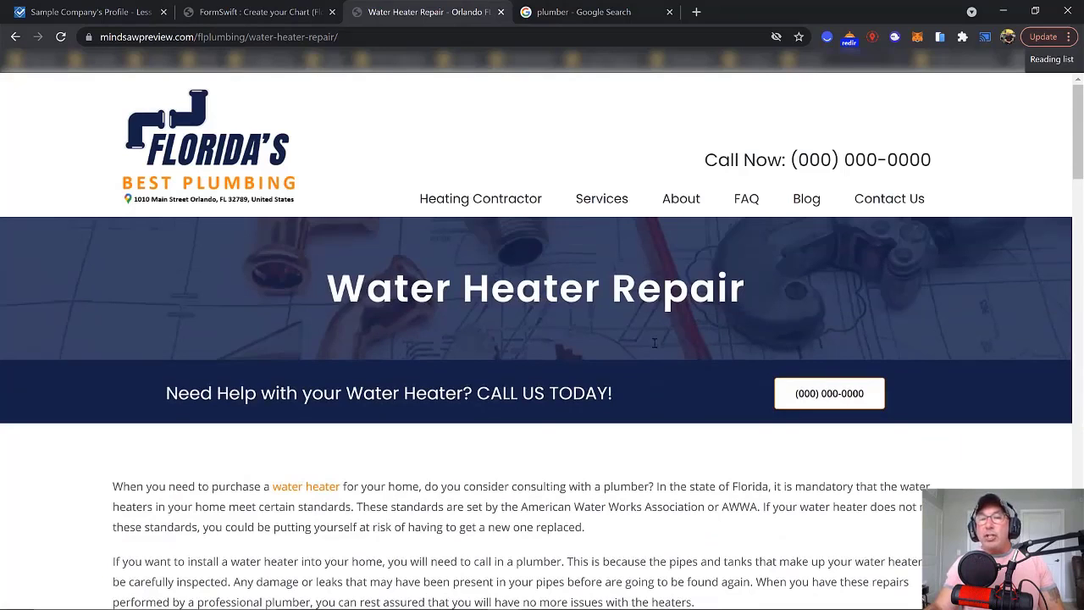
scroll(654, 343, "down", 3)
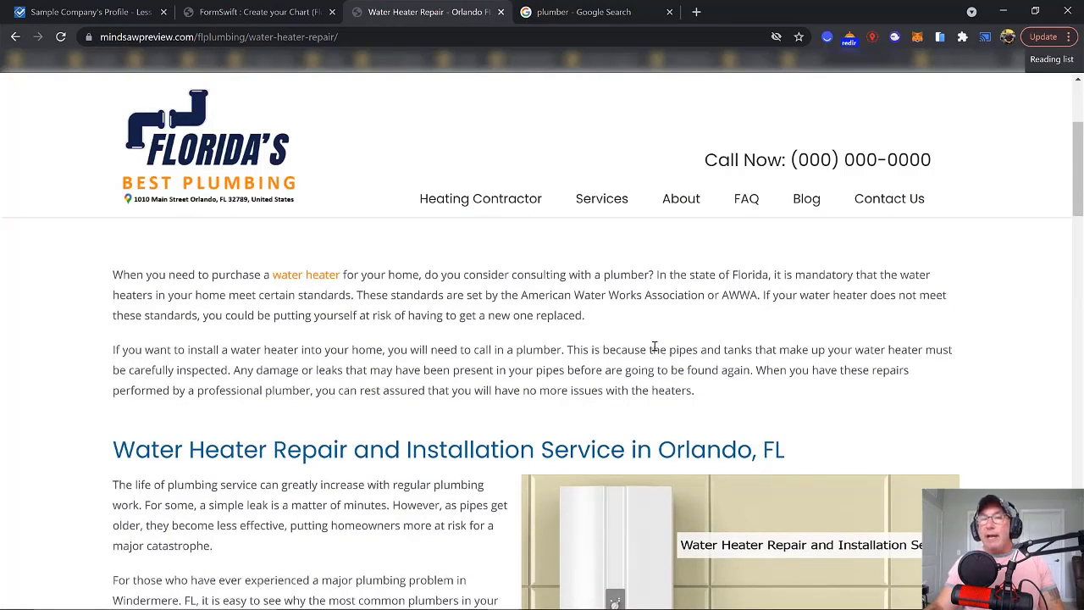
scroll(655, 347, "up", 3)
mouse_move(608, 202)
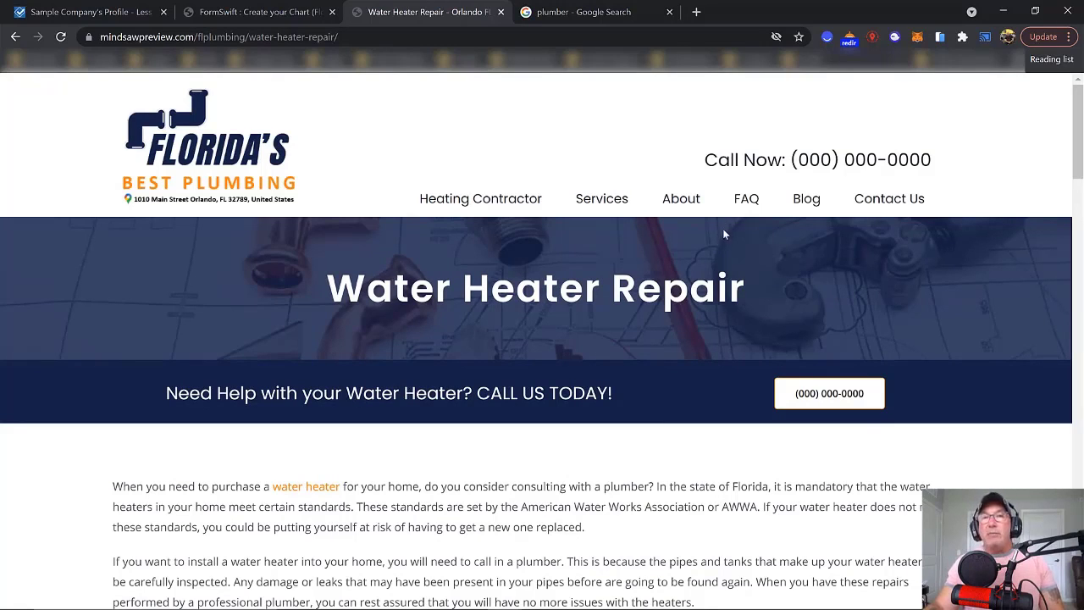
left_click(120, 16)
Step: Step through the YouTube channel, YouTube login, project notes and social accounts fields of the SEO form
scroll(769, 396, "down", 1)
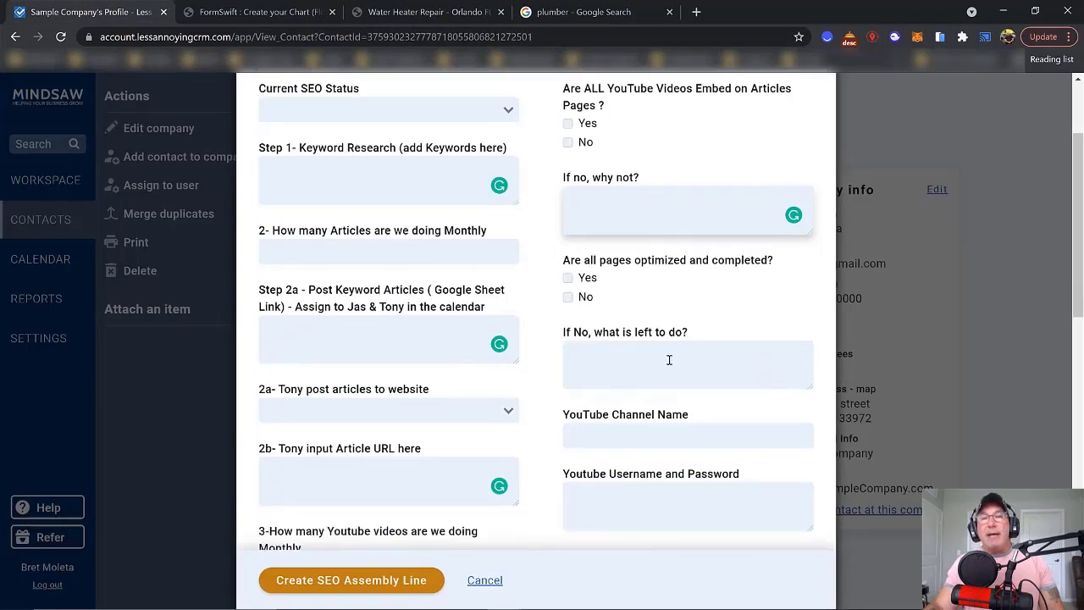
left_click(691, 437)
scroll(762, 419, "down", 2)
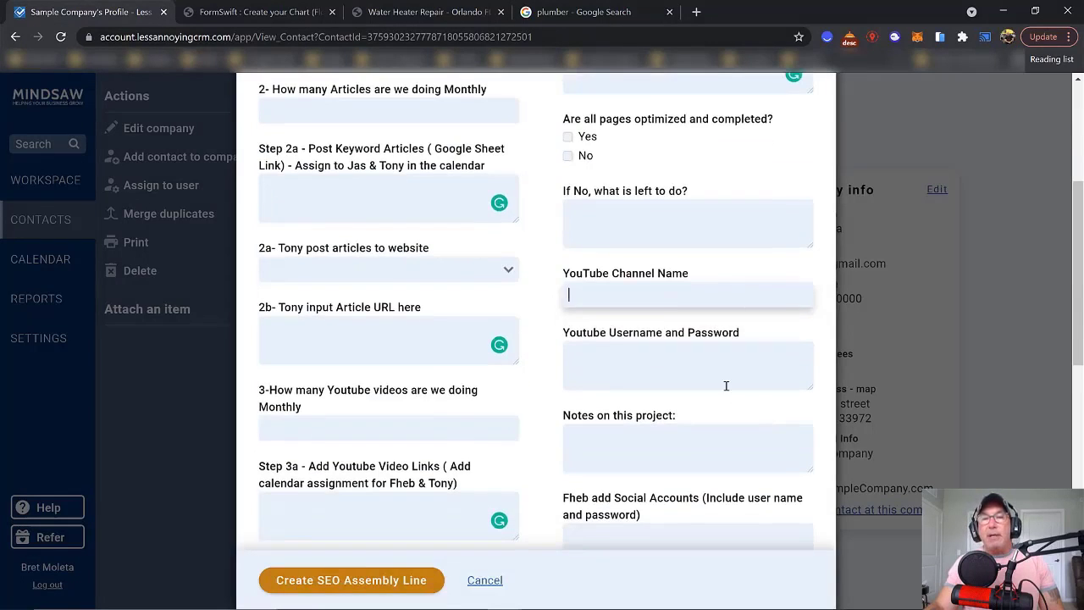
left_click(717, 369)
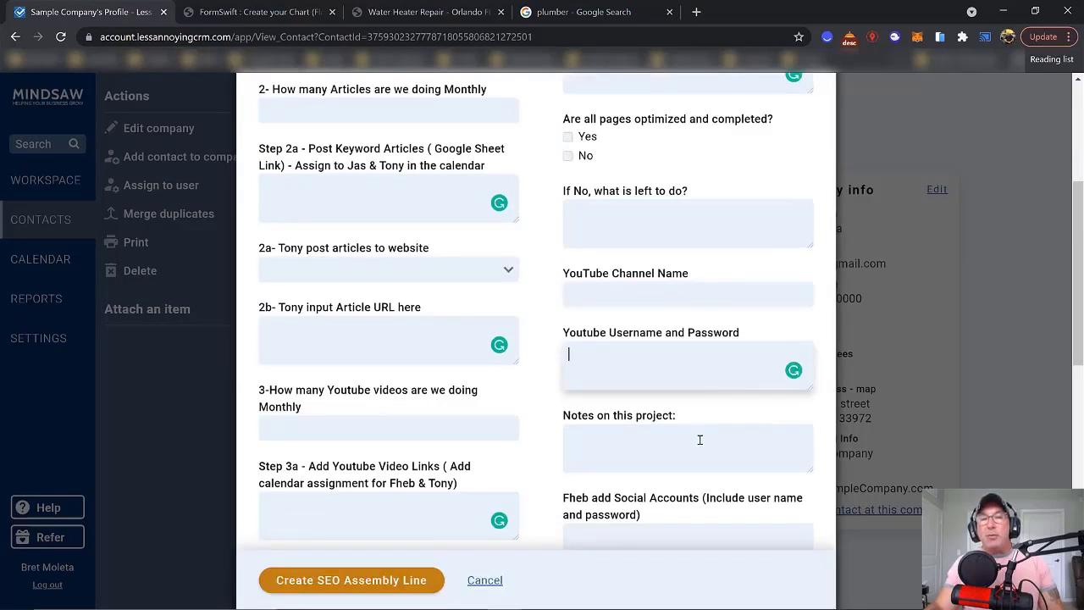
left_click(700, 438)
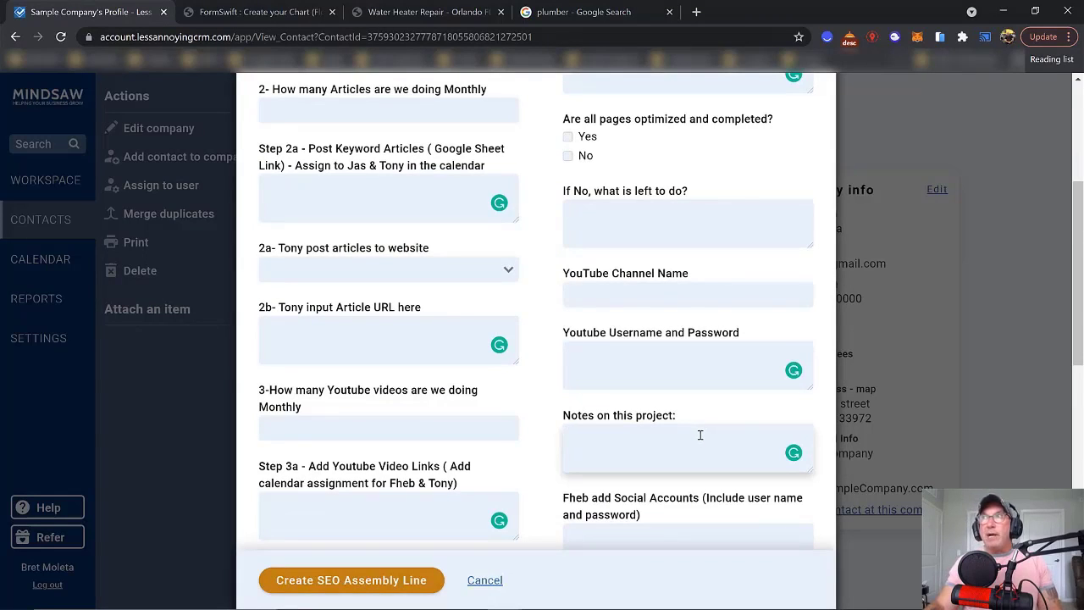
scroll(701, 439, "down", 1)
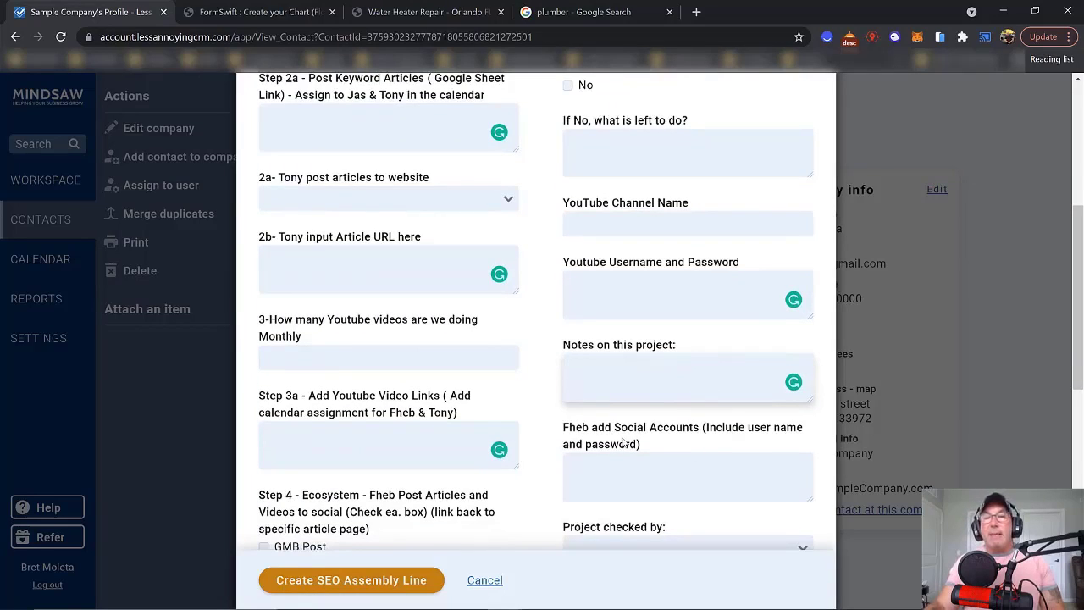
left_click_drag(592, 433, 566, 435)
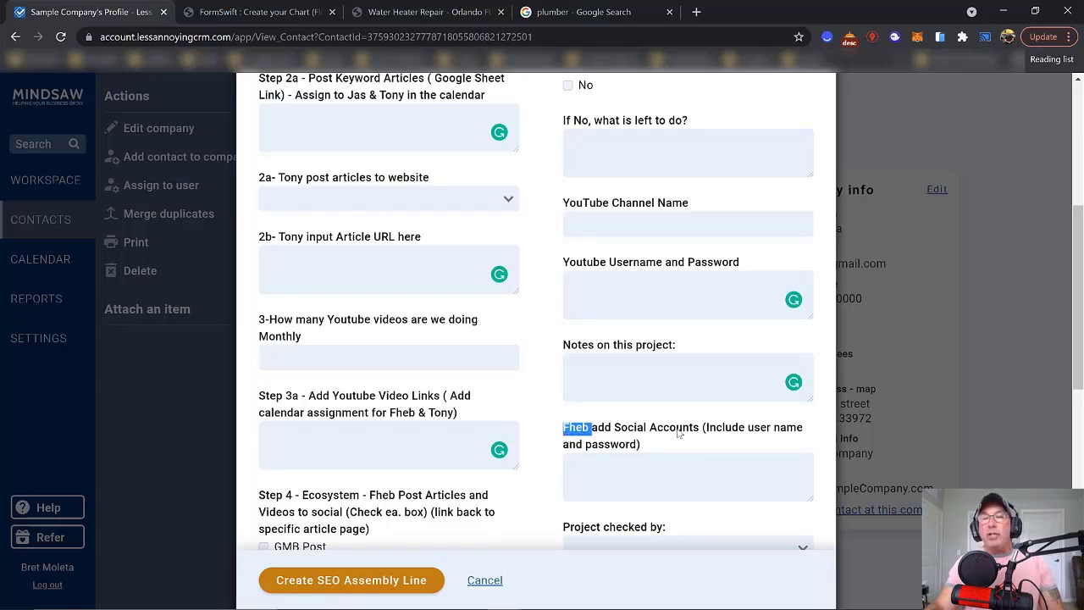
left_click(615, 463)
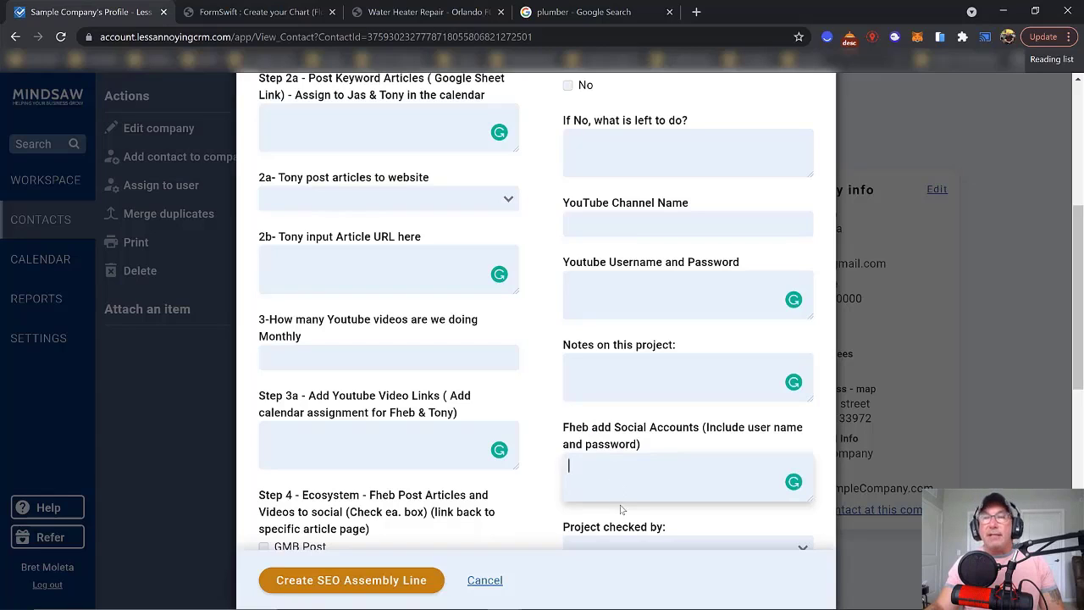
Step: Open the project reviewer list and close it without choosing anyone
scroll(663, 474, "down", 1)
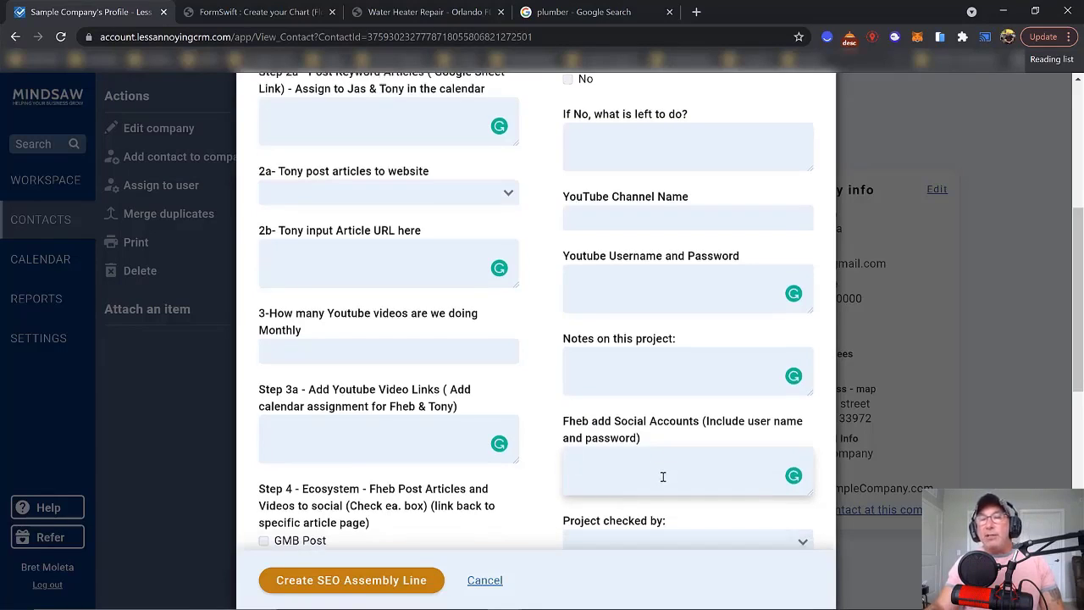
scroll(669, 436, "down", 1)
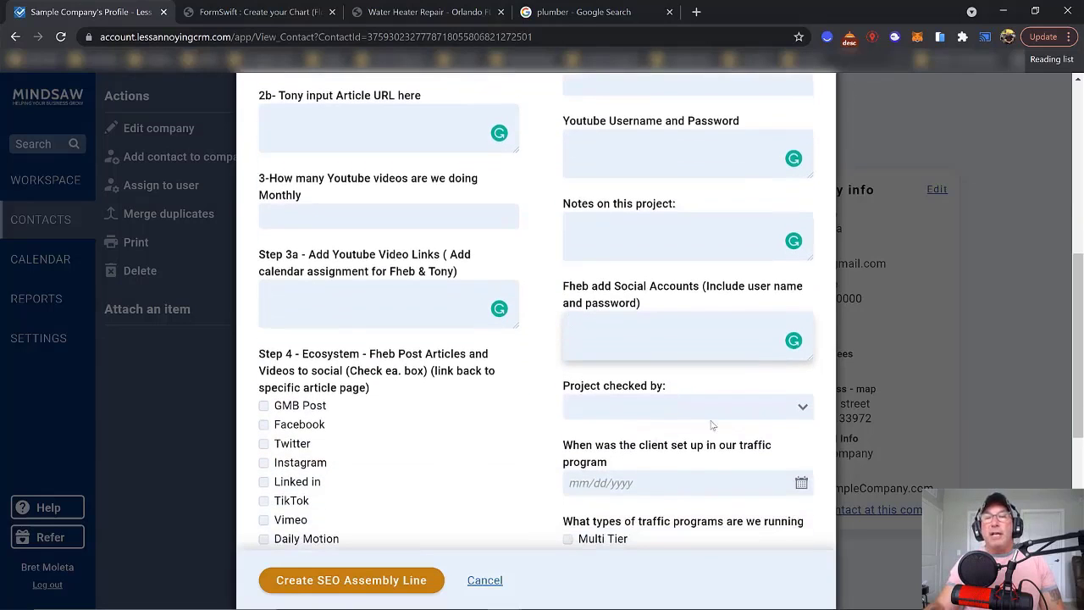
left_click(804, 410)
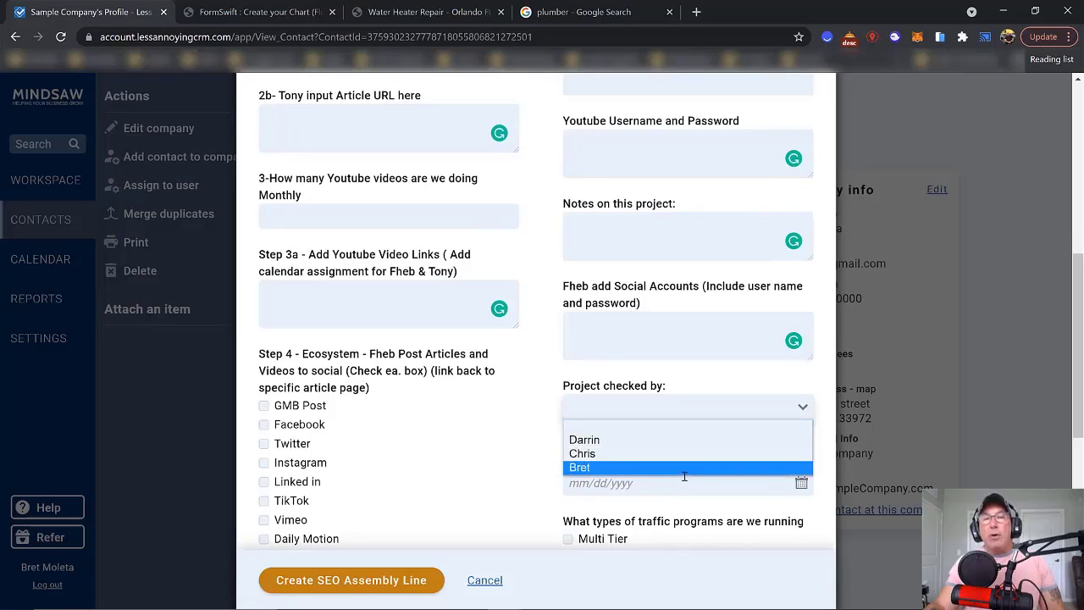
left_click(540, 435)
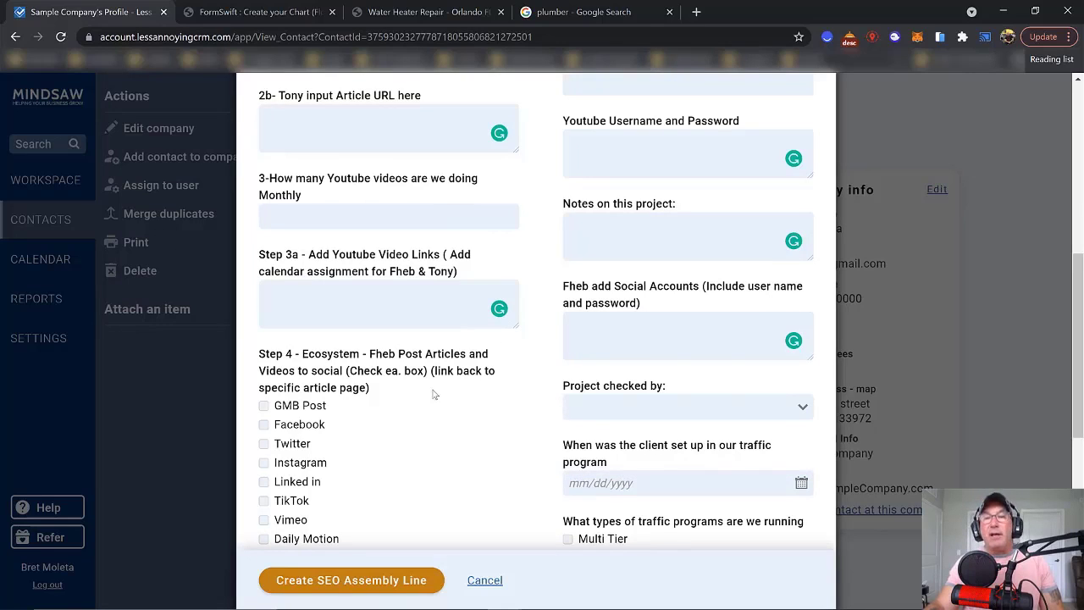
Step: Set the client's traffic program set-up date to 09/18/2021
scroll(430, 396, "down", 1)
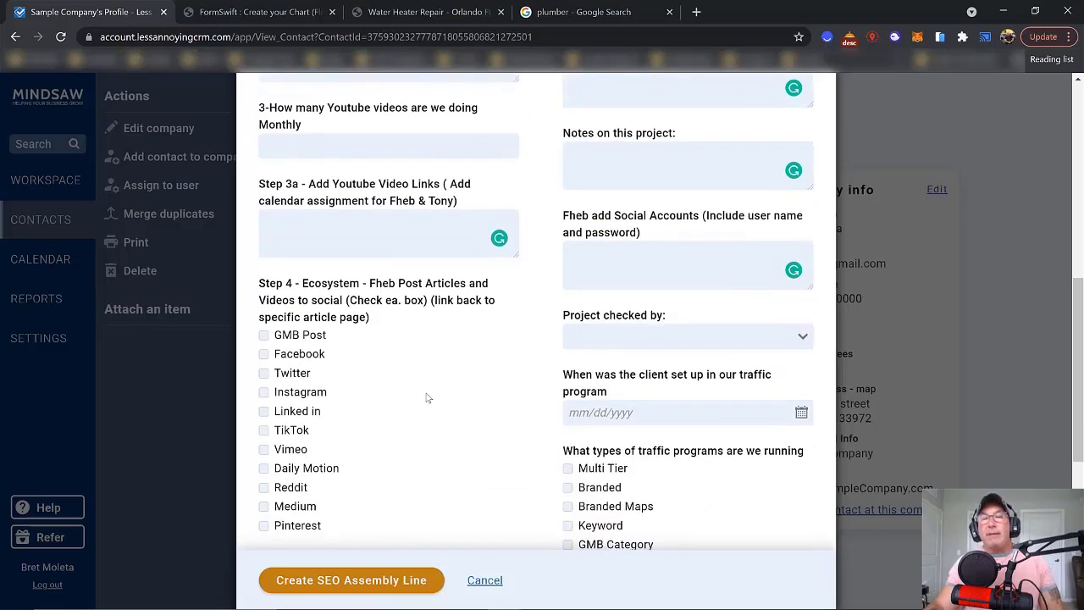
scroll(428, 398, "down", 1)
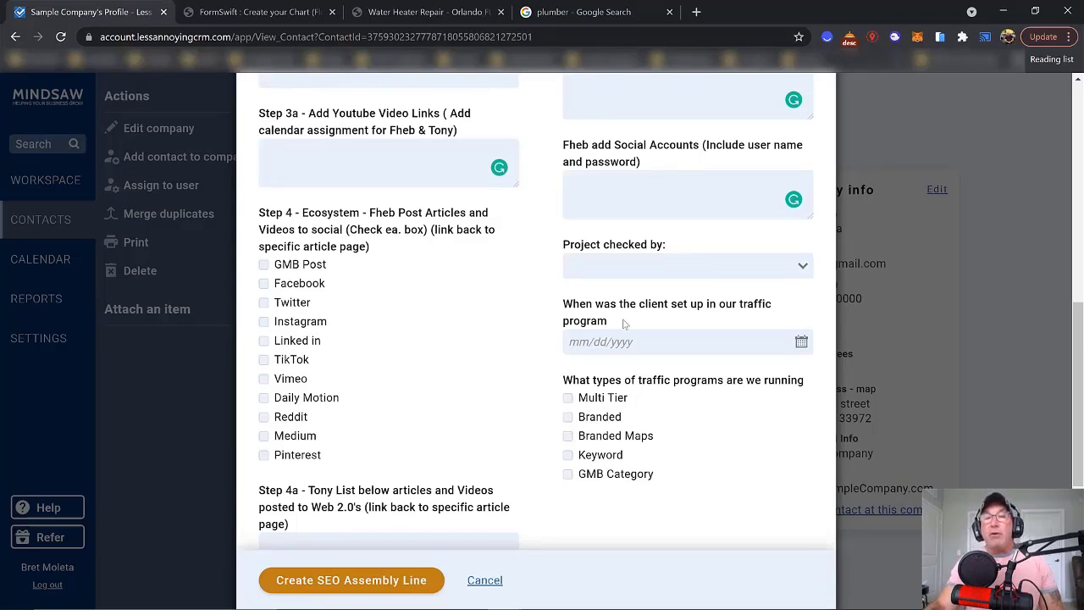
left_click(802, 343)
left_click(691, 444)
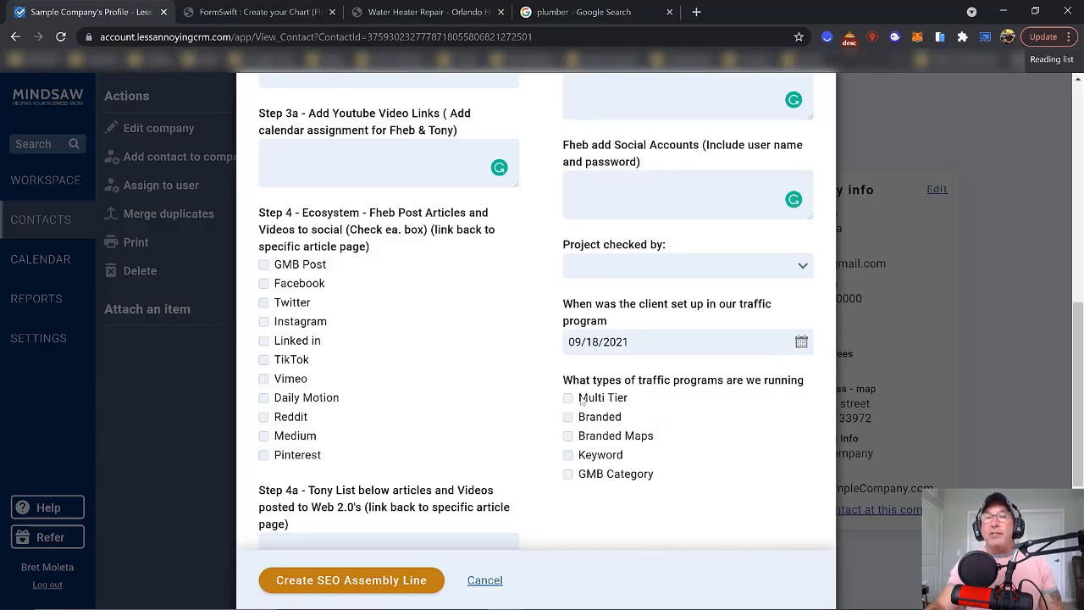
Step: Tick Multi Tier, Branded, Branded Maps, Keyword and GMB Category, then untick them all again
left_click(568, 399)
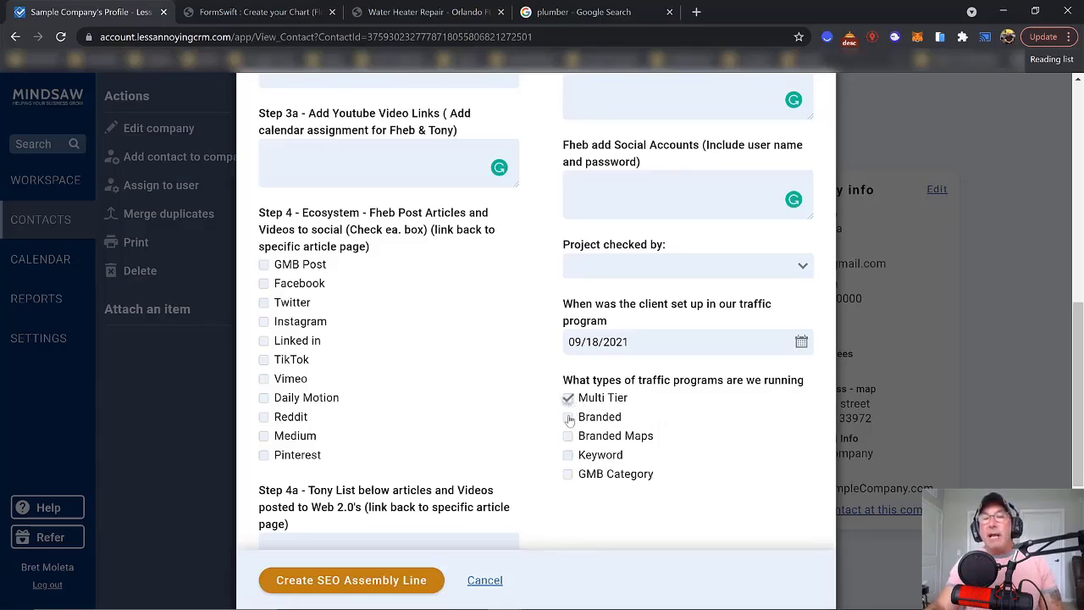
left_click(569, 418)
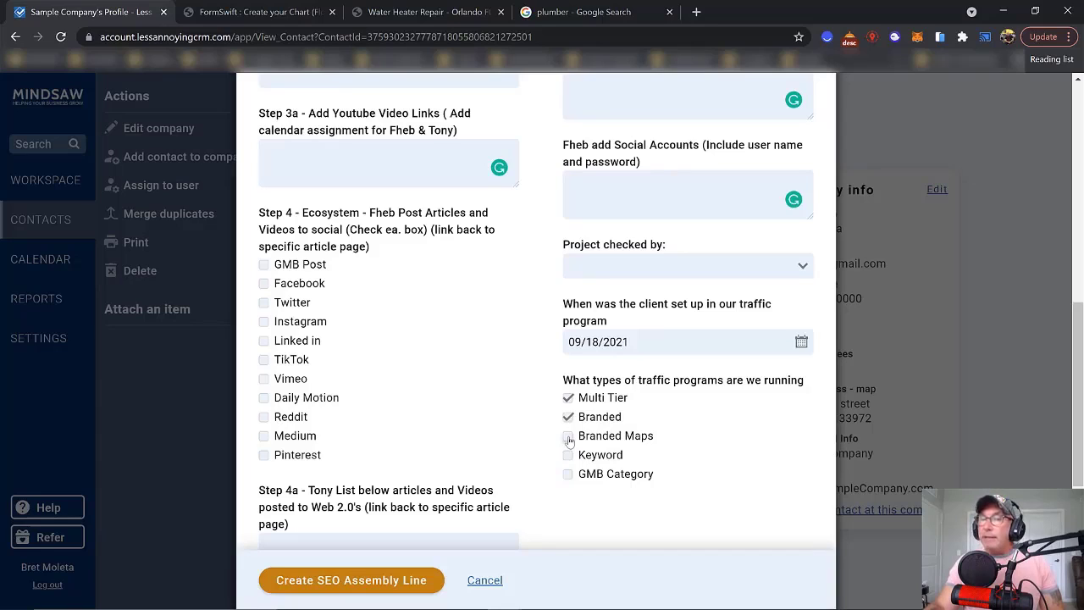
left_click(569, 437)
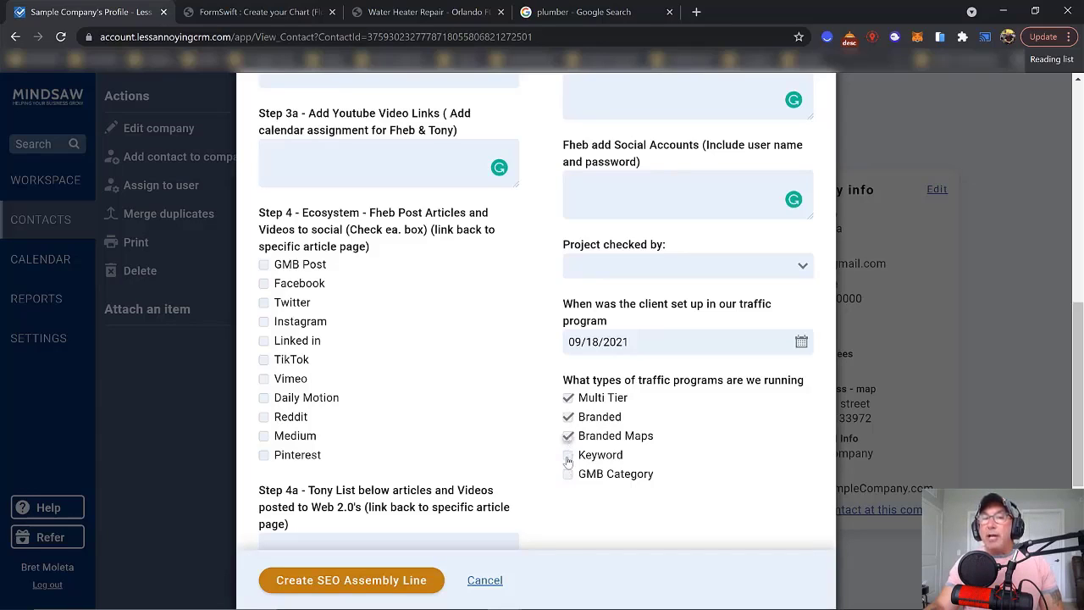
left_click(568, 456)
left_click(568, 476)
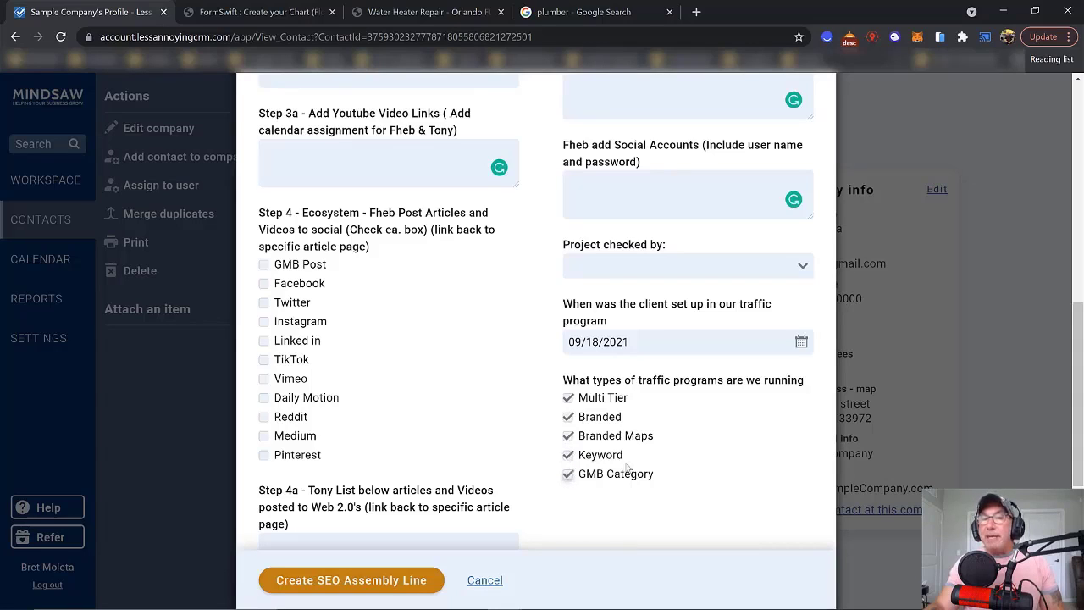
left_click(569, 399)
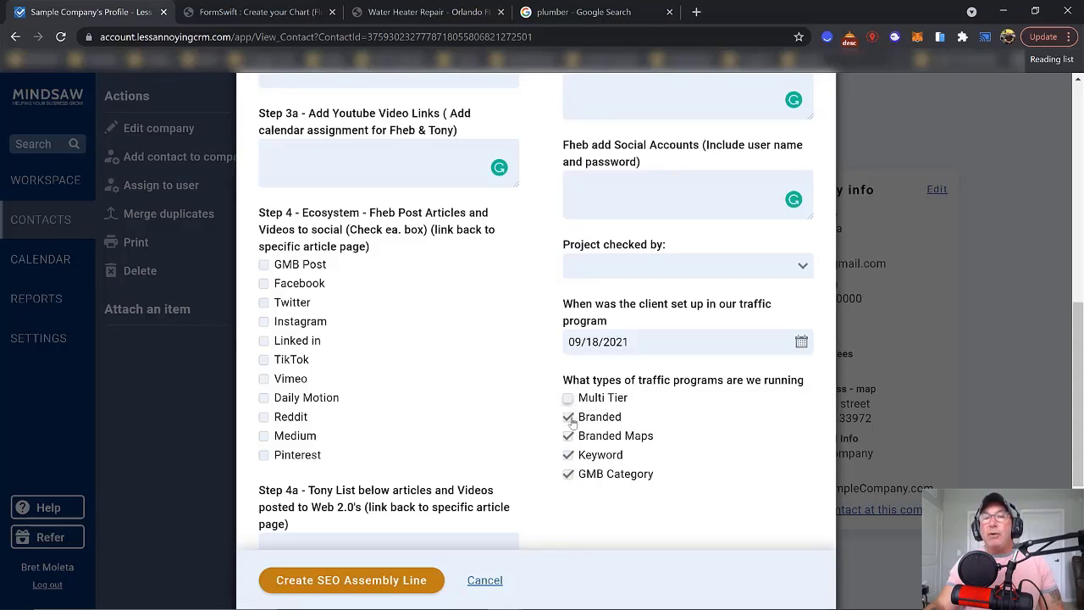
left_click(568, 418)
left_click(568, 437)
left_click(568, 455)
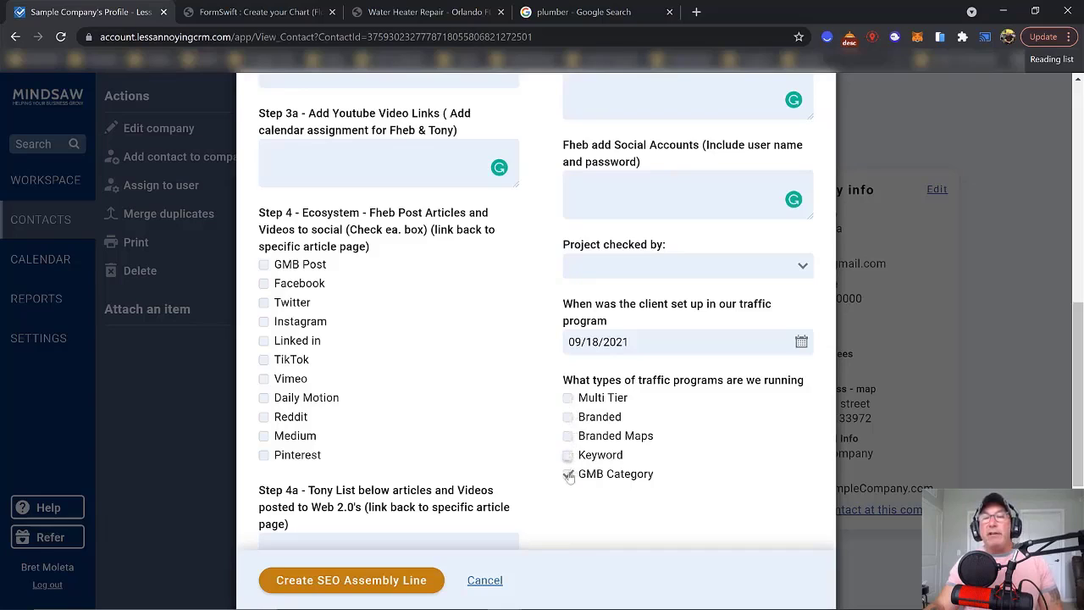
left_click(568, 476)
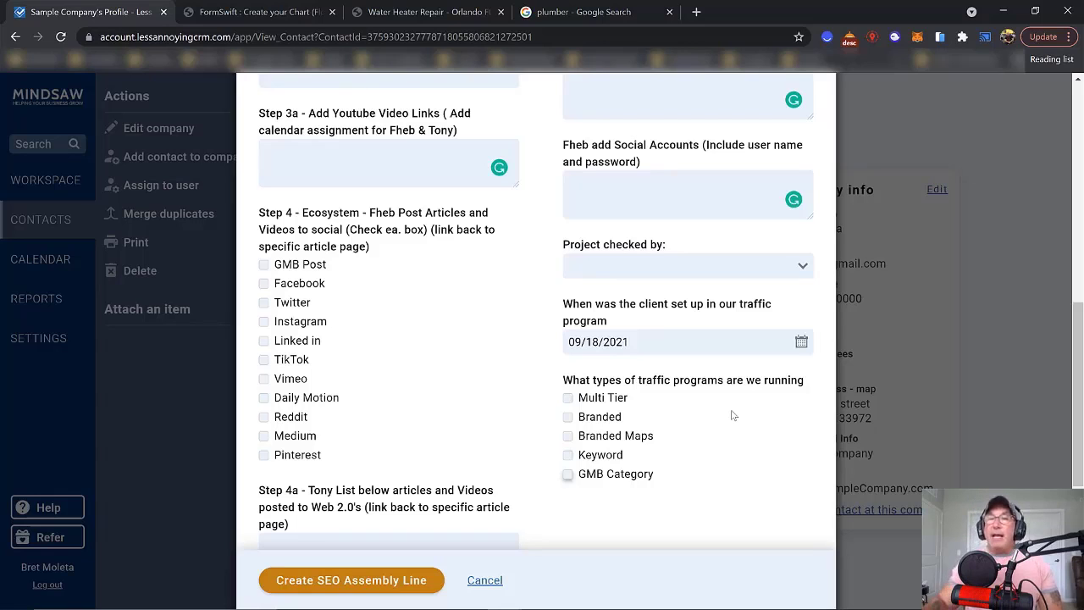
scroll(1076, 396, "down", 1)
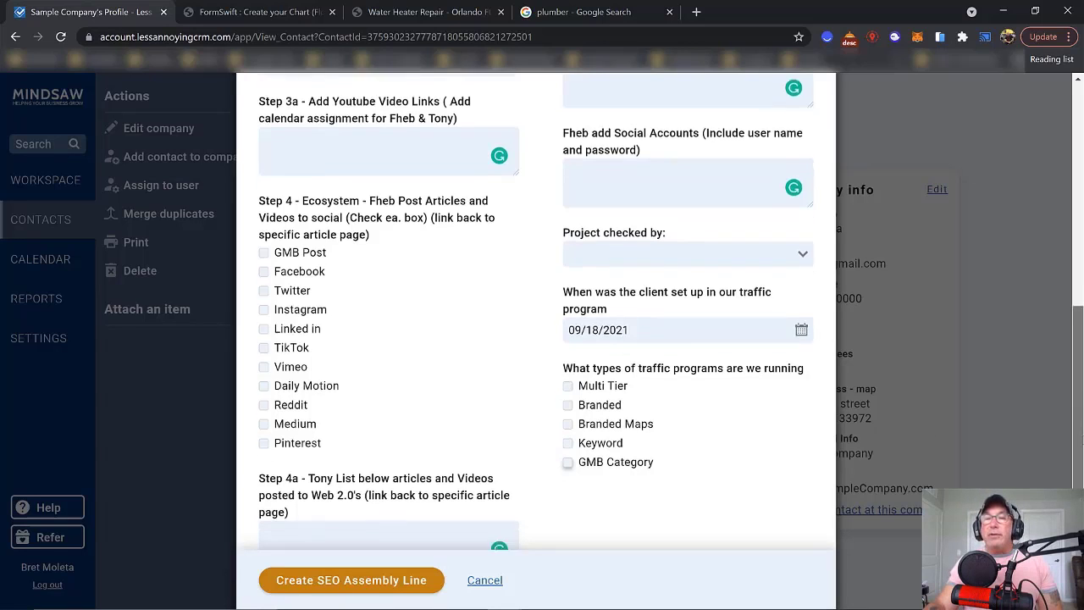
scroll(1076, 397, "down", 2)
scroll(1078, 364, "up", 3)
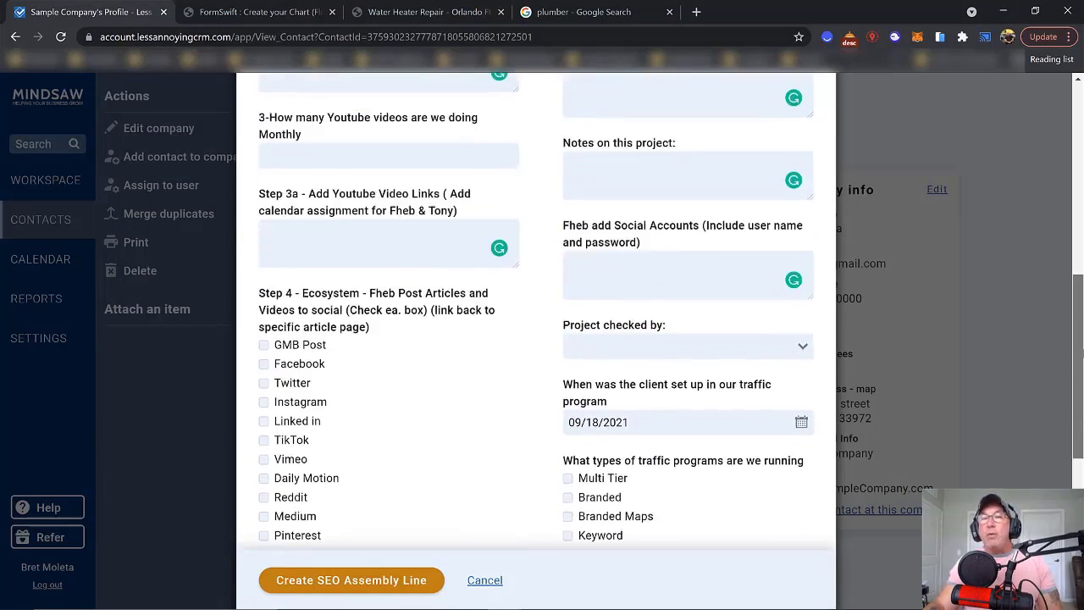
scroll(1079, 352, "up", 3)
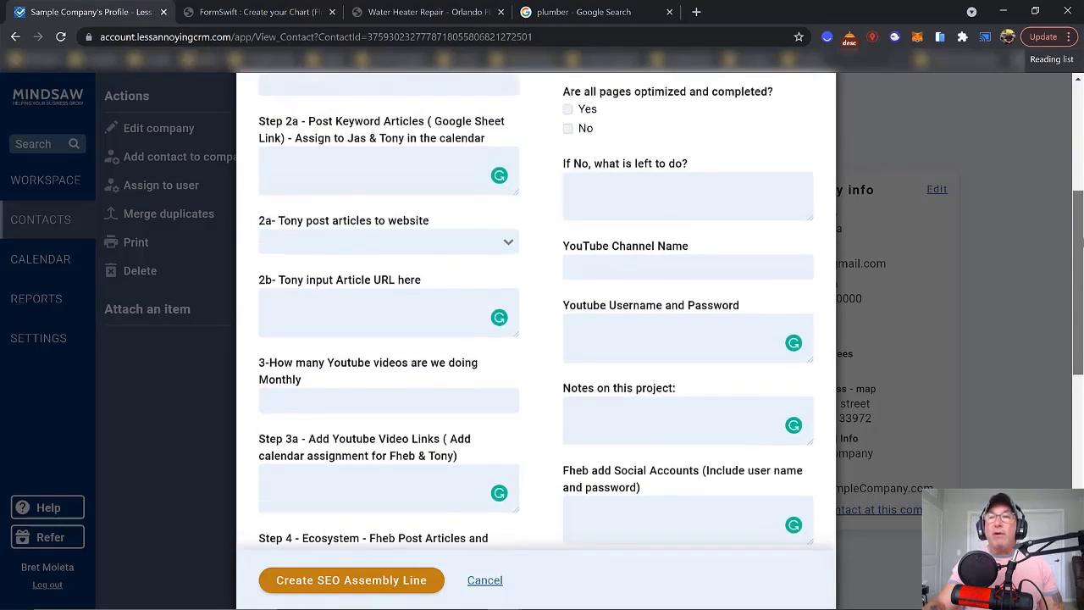
scroll(1080, 233, "up", 5)
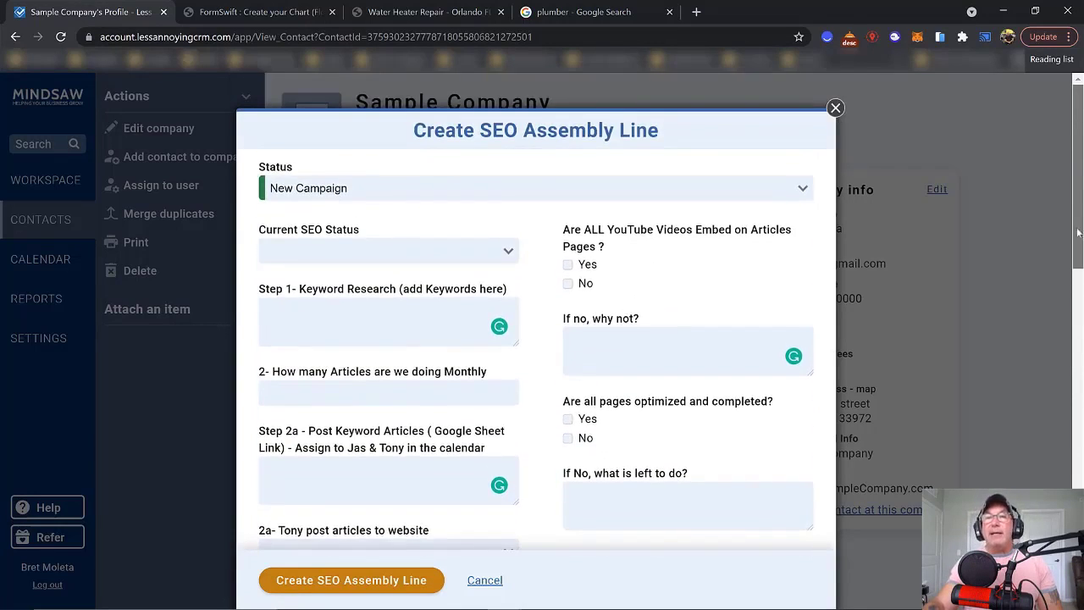
scroll(1077, 254, "down", 2)
scroll(1075, 280, "up", 1)
scroll(1069, 305, "down", 3)
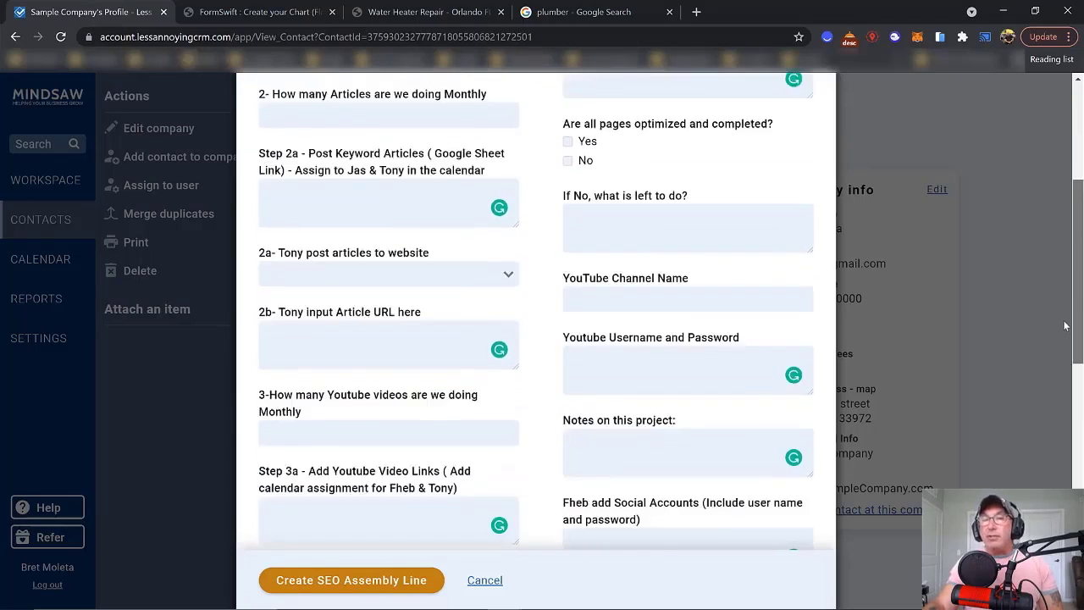
scroll(1066, 326, "down", 4)
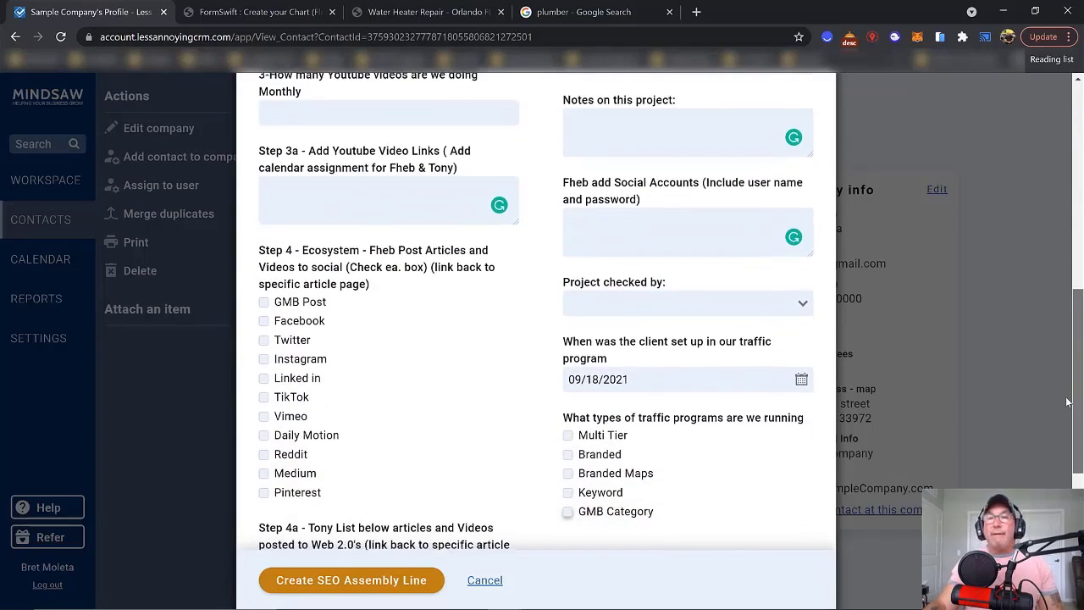
scroll(1068, 402, "down", 1)
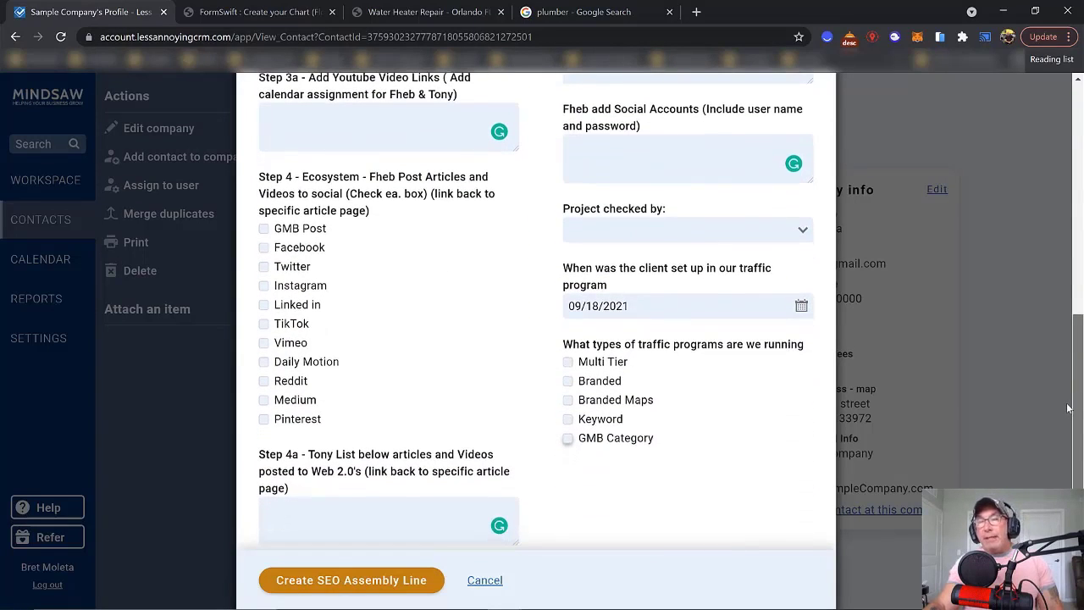
Step: Return to the FormSwift SEO flowchart and select its Traffic box
left_click(291, 13)
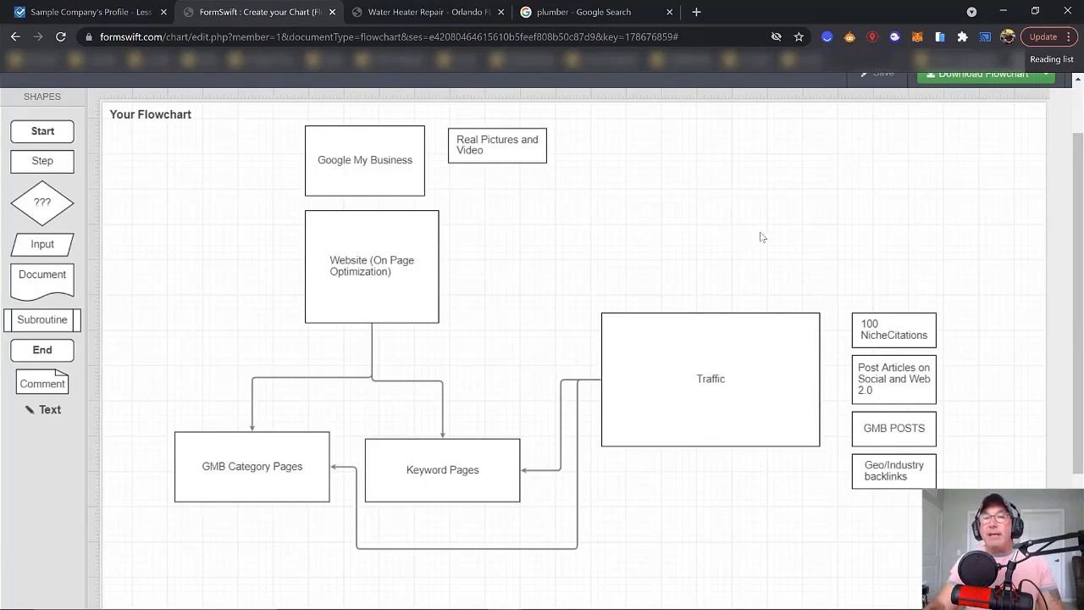
left_click(759, 383)
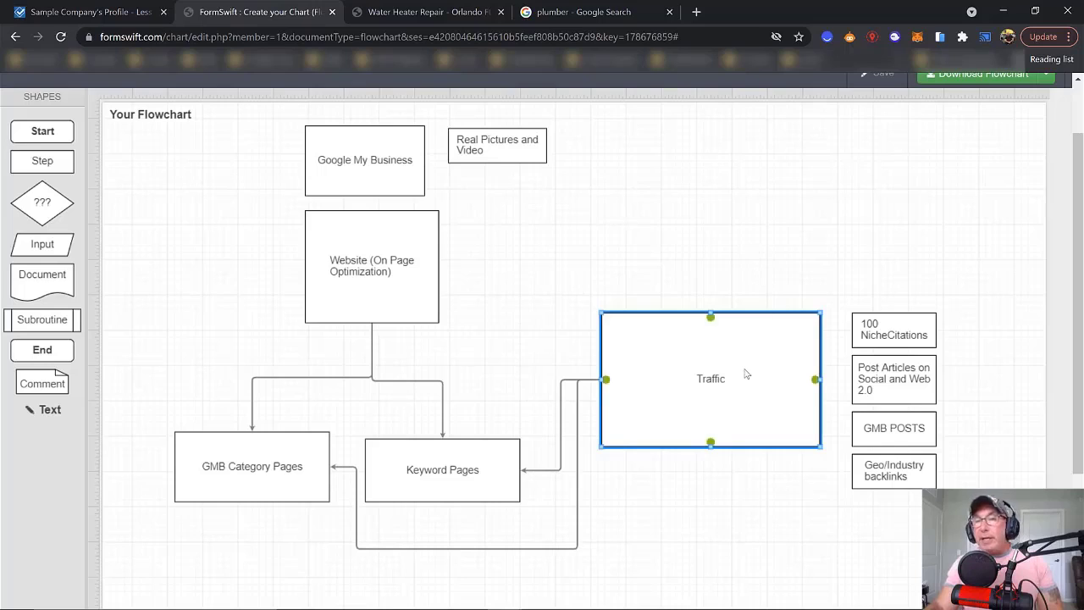
left_click(753, 220)
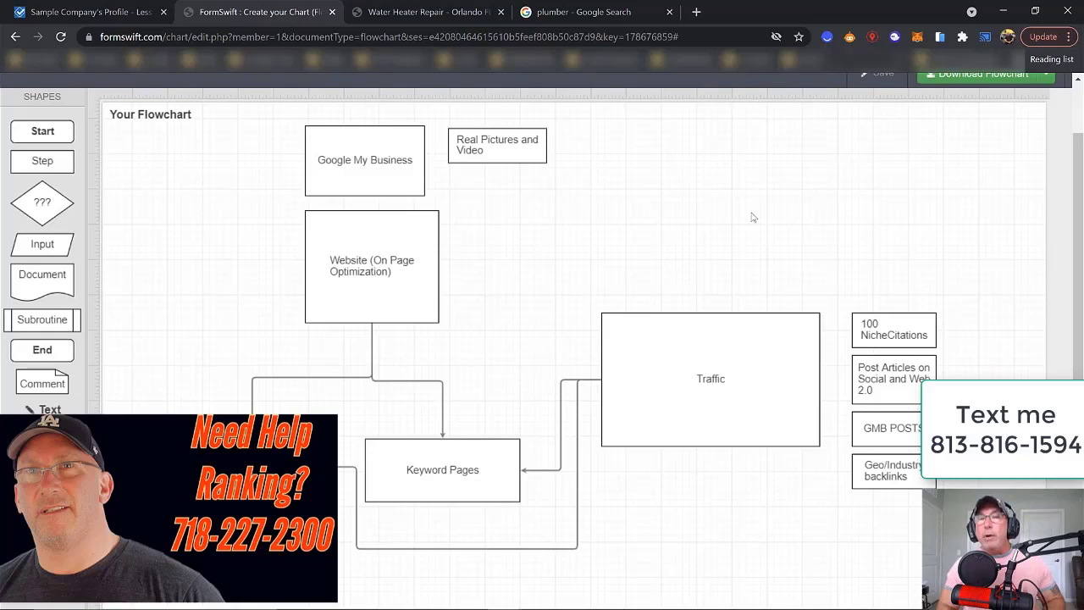
Step: Go back to the CRM SEO Assembly Line form and scroll through it to review
left_click(109, 12)
scroll(676, 421, "up", 5)
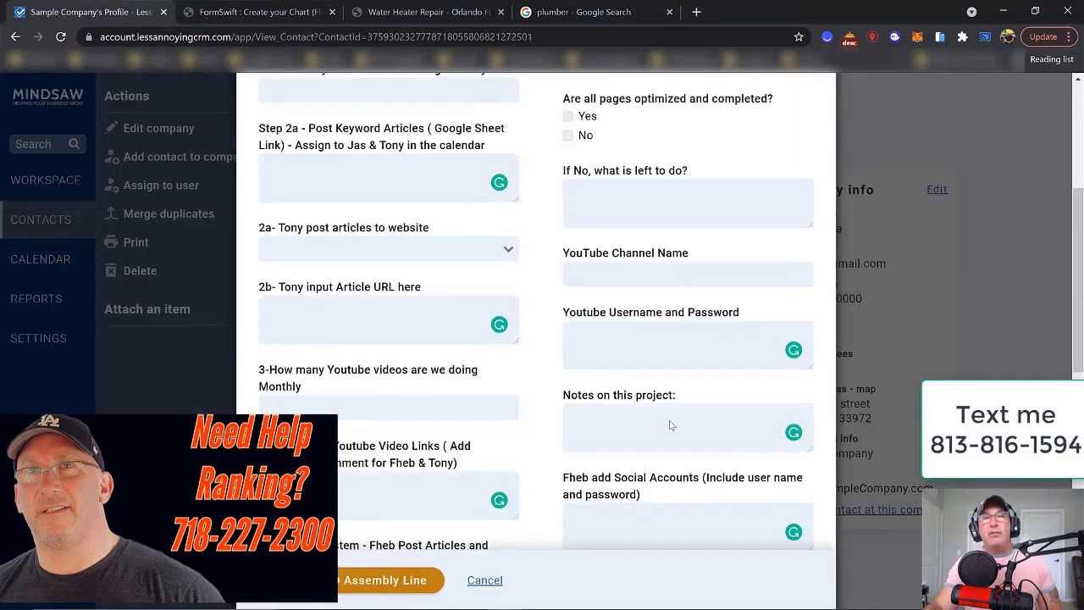
scroll(675, 421, "up", 3)
scroll(678, 415, "down", 4)
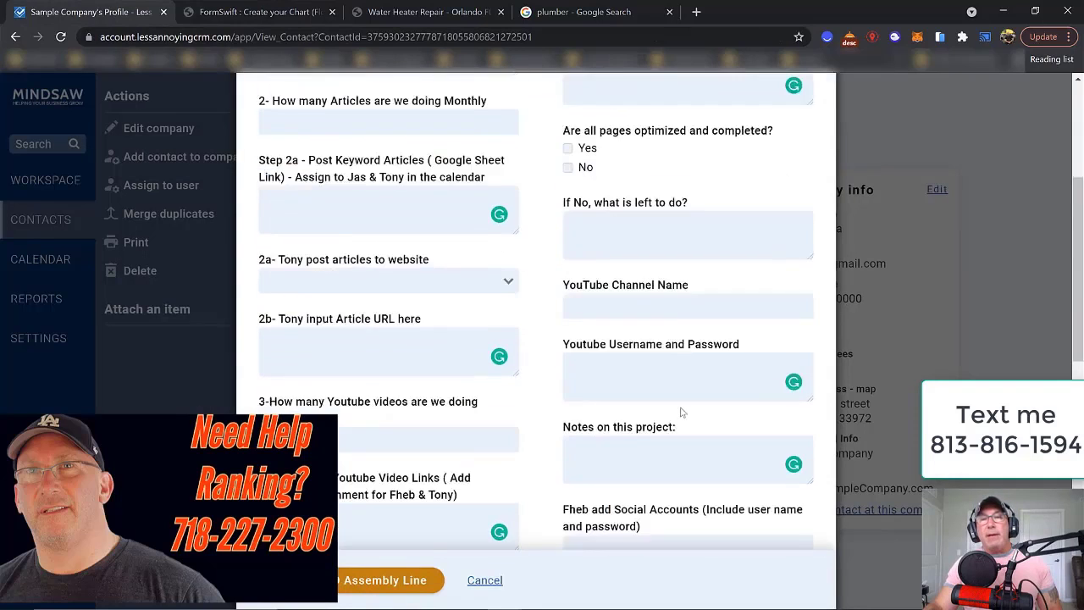
scroll(682, 413, "down", 10)
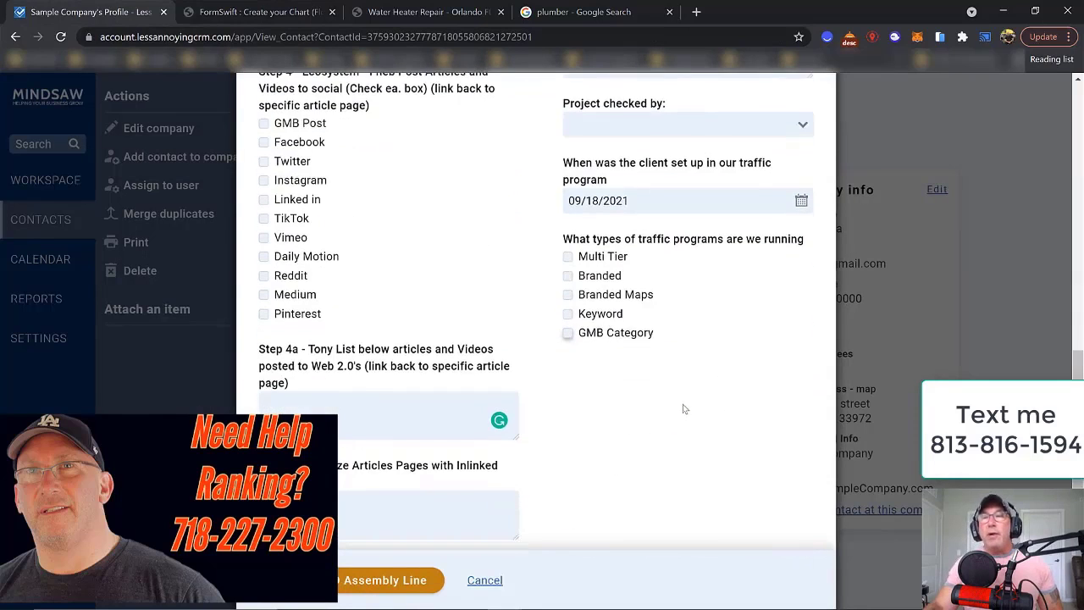
scroll(685, 409, "up", 4)
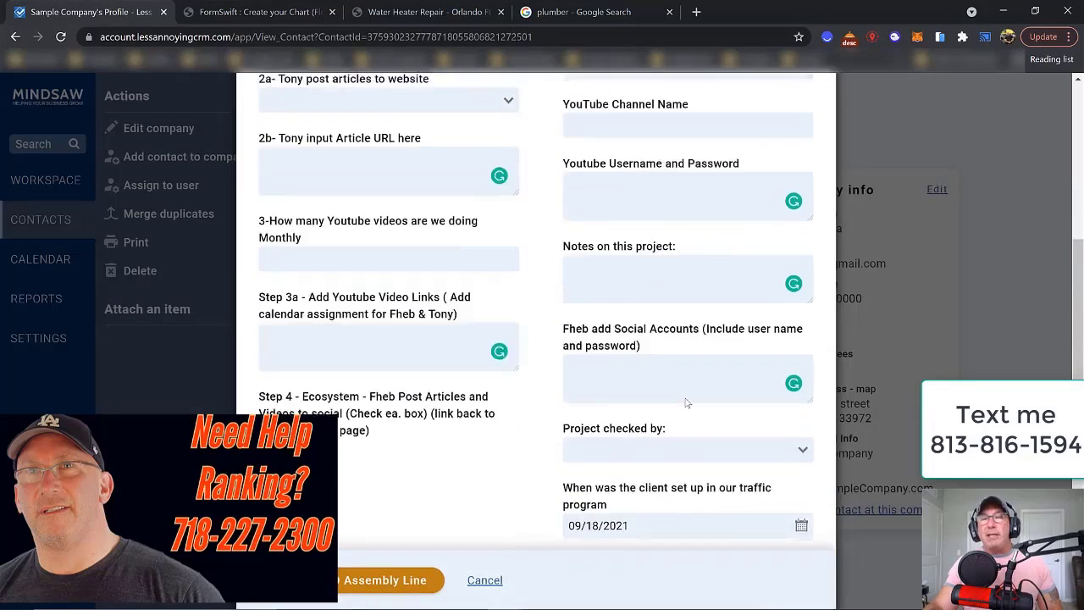
scroll(686, 399, "up", 5)
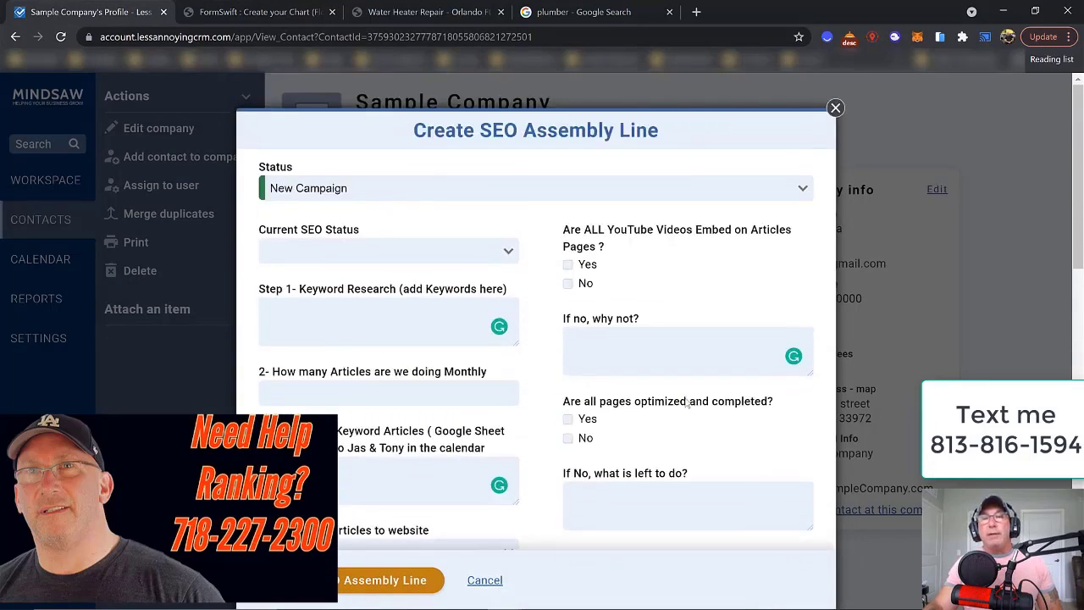
scroll(687, 403, "down", 10)
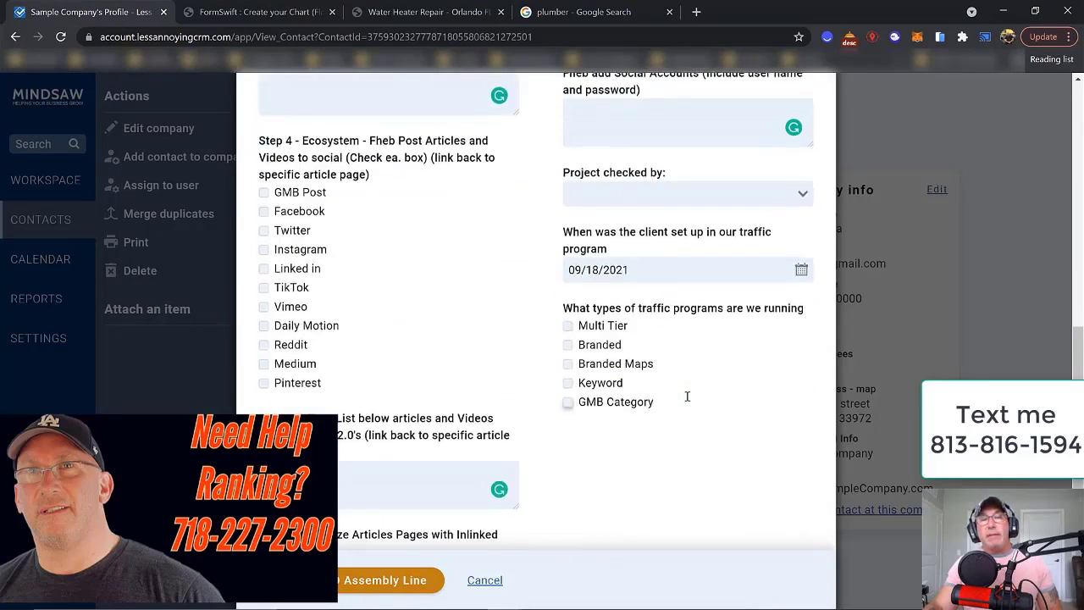
scroll(687, 396, "up", 1)
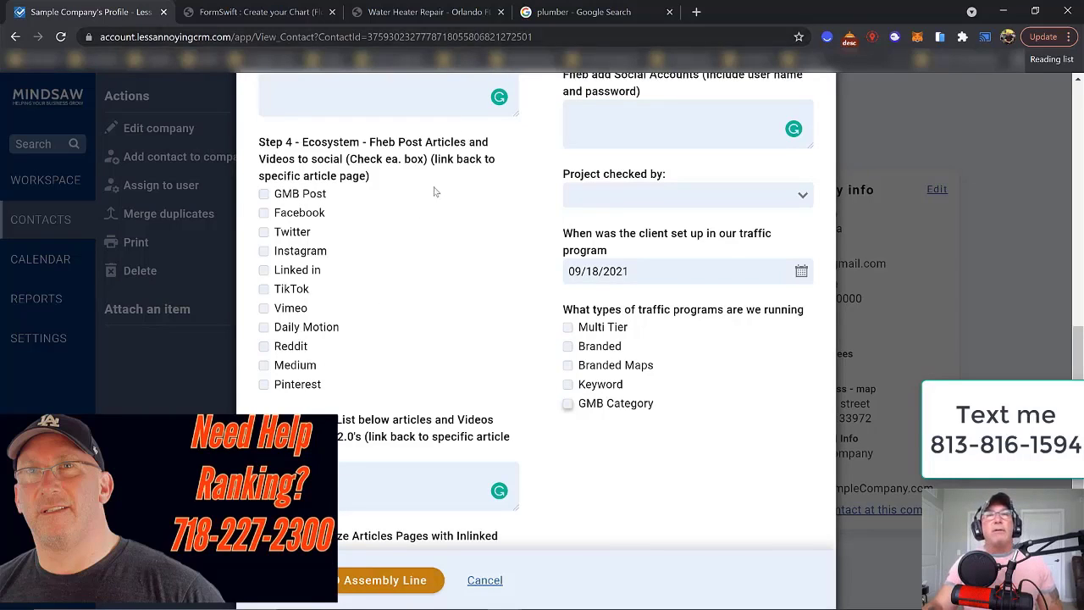
Step: Check the Google local plumber results, then view Florida's Best Plumbing's Water Heater Repair page
left_click(555, 19)
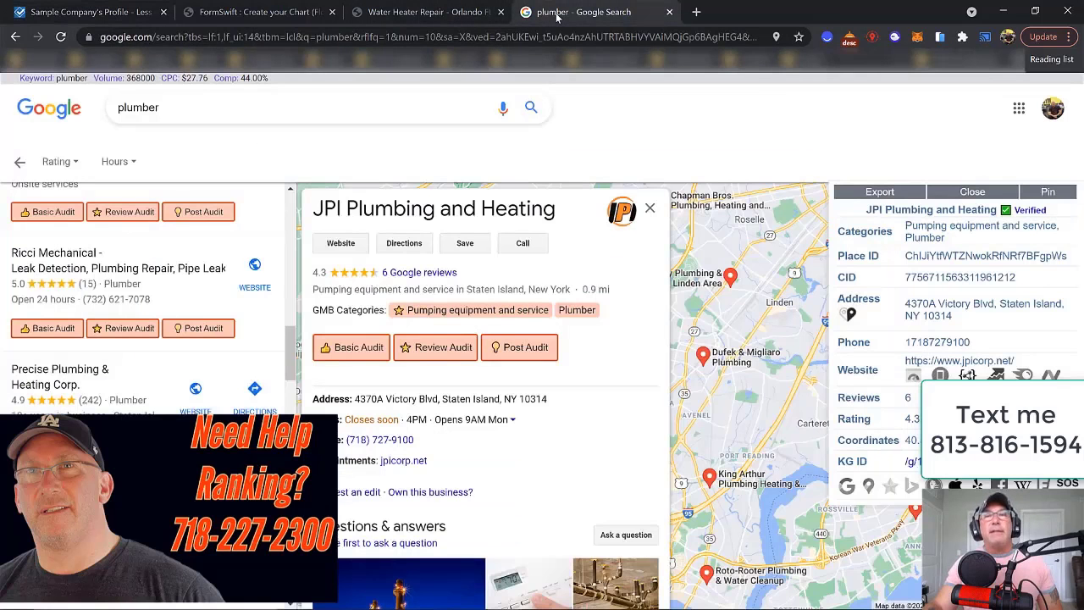
left_click(455, 12)
mouse_move(581, 198)
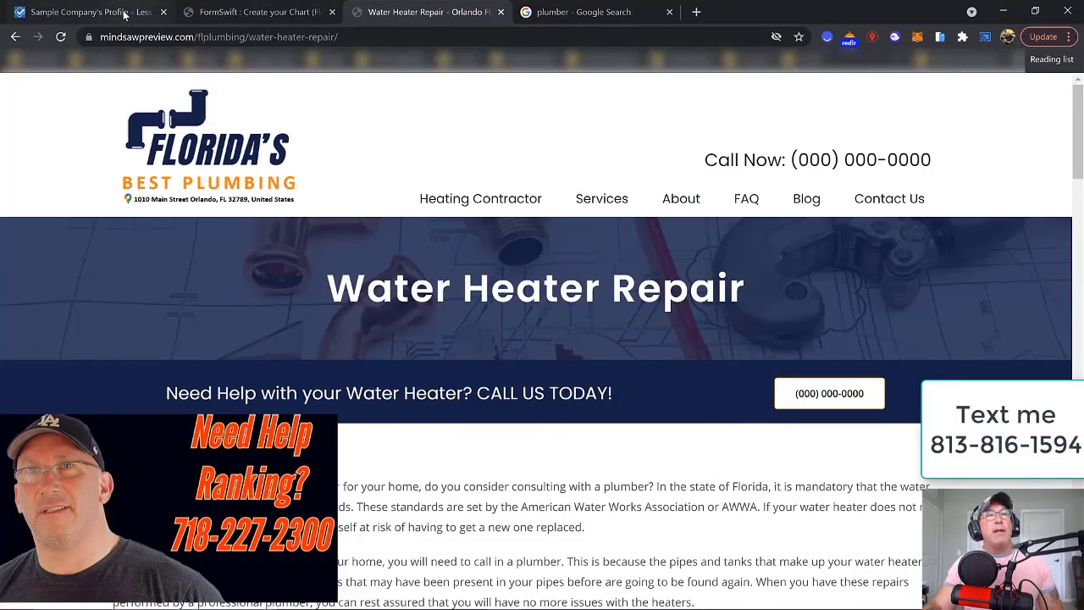
Step: Return to the Sample Company's Profile tab with the CRM SEO form
left_click(125, 14)
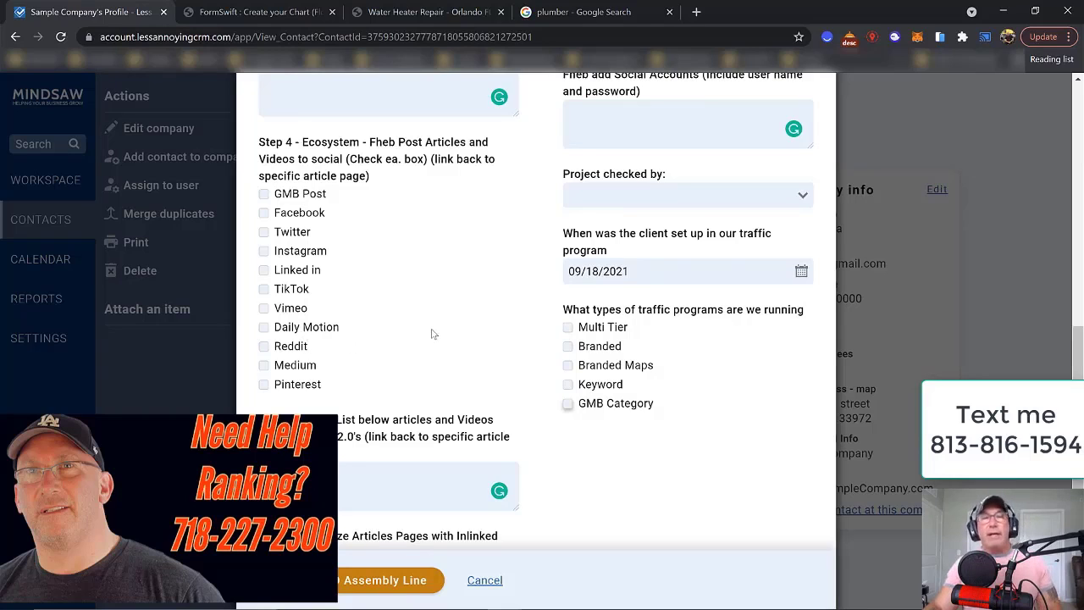
scroll(430, 323, "up", 1)
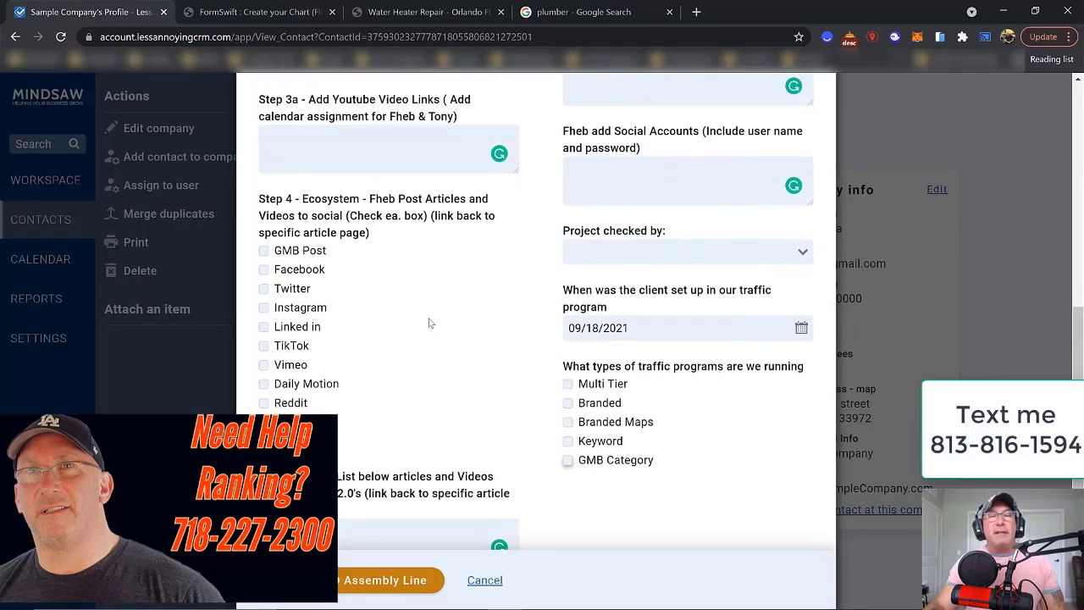
scroll(429, 323, "down", 1)
scroll(430, 323, "up", 6)
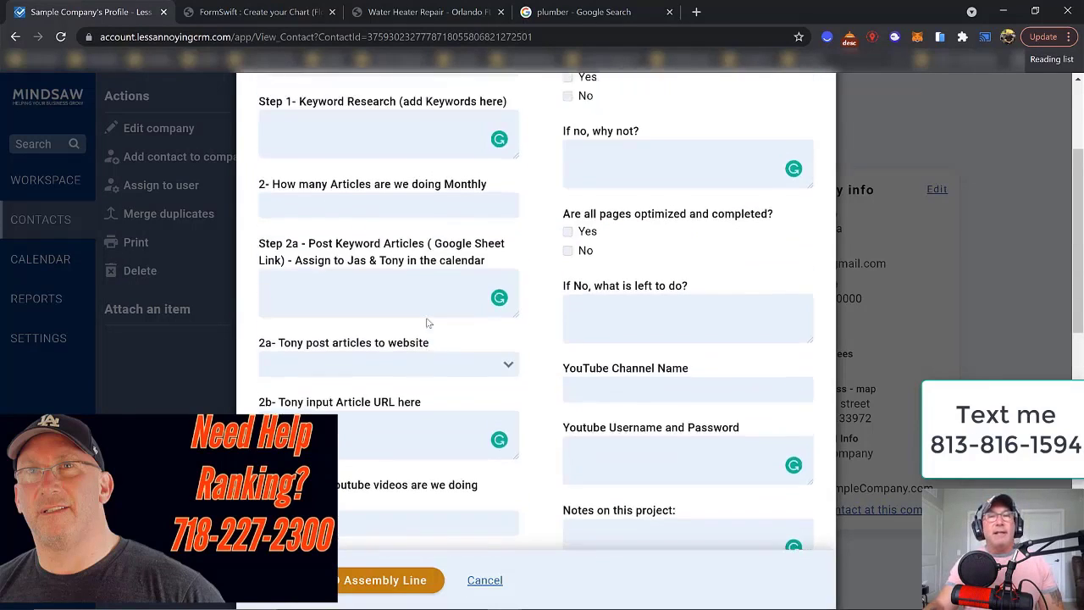
scroll(429, 321, "up", 3)
scroll(426, 318, "down", 5)
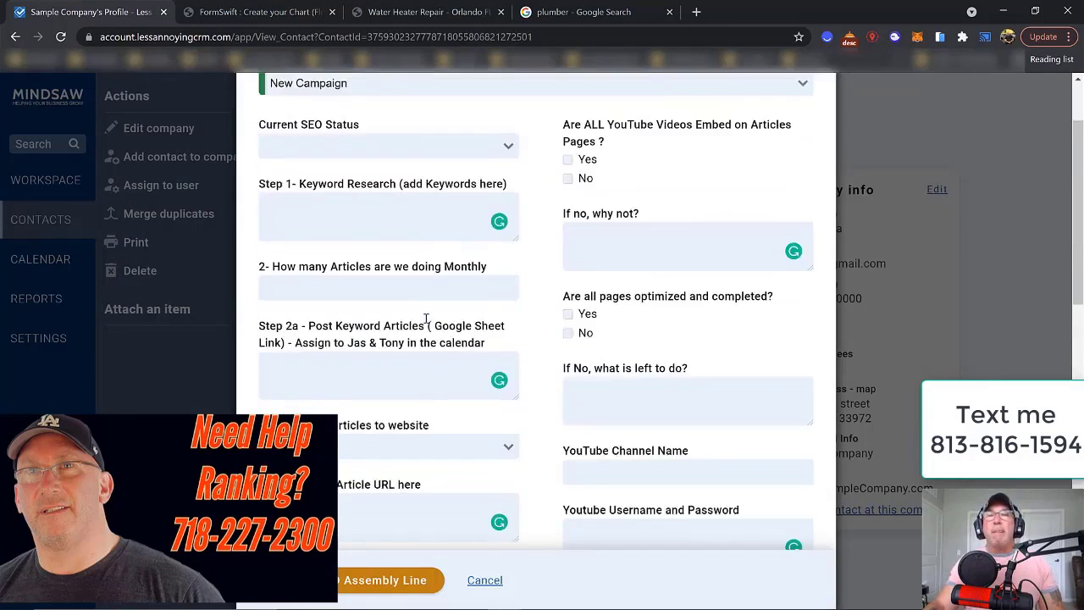
scroll(428, 323, "down", 3)
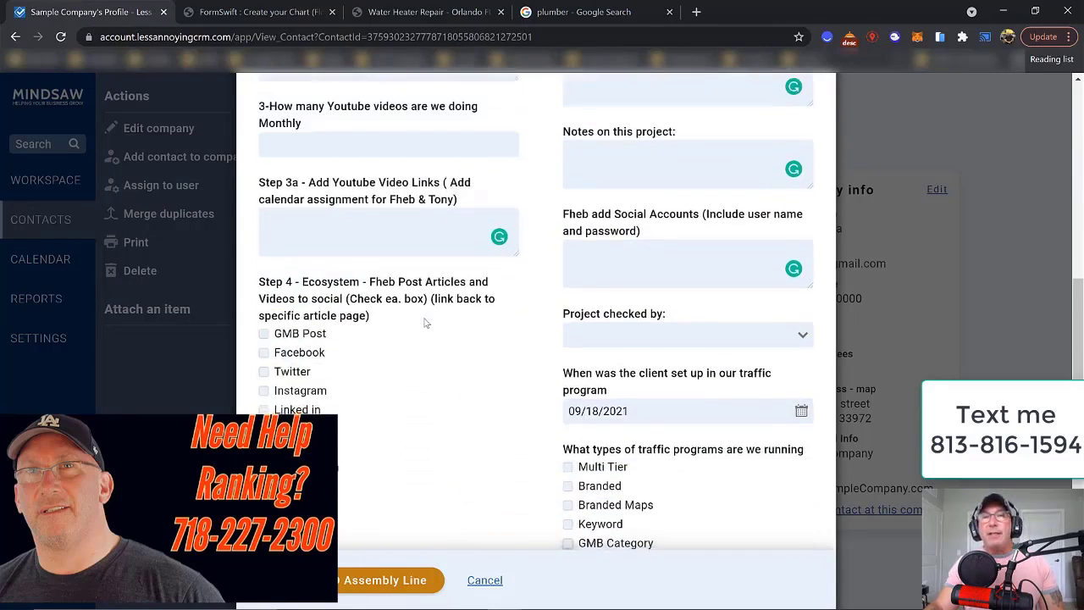
scroll(426, 322, "down", 3)
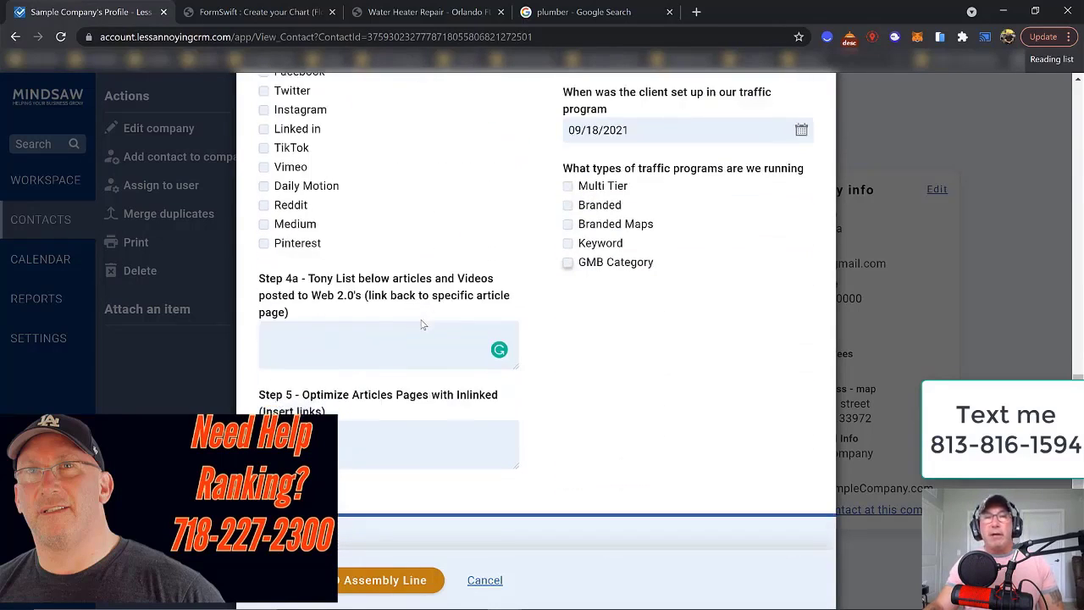
scroll(423, 320, "up", 5)
scroll(418, 319, "up", 6)
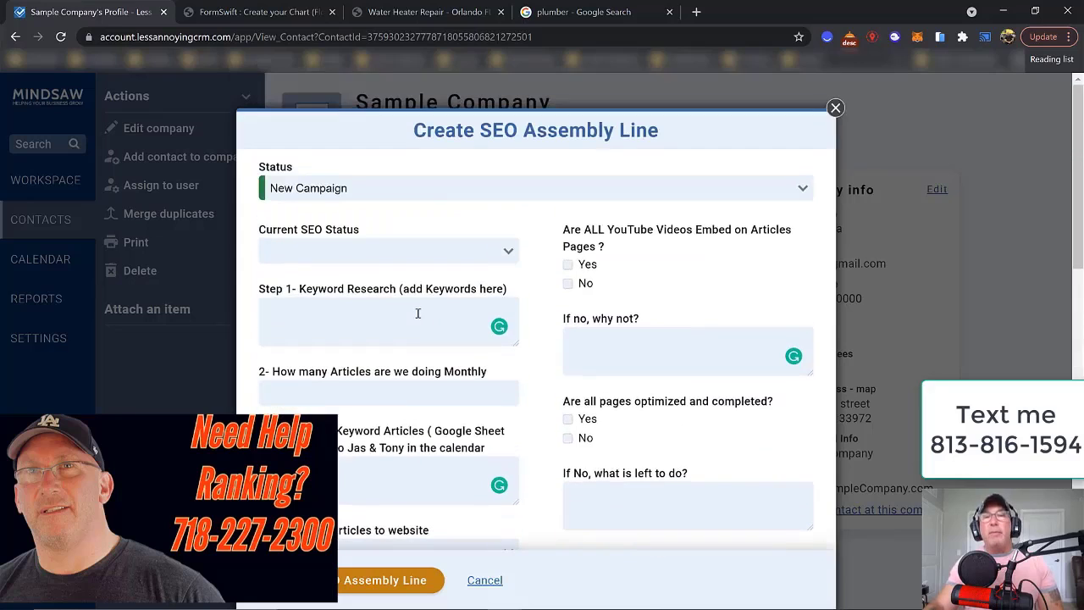